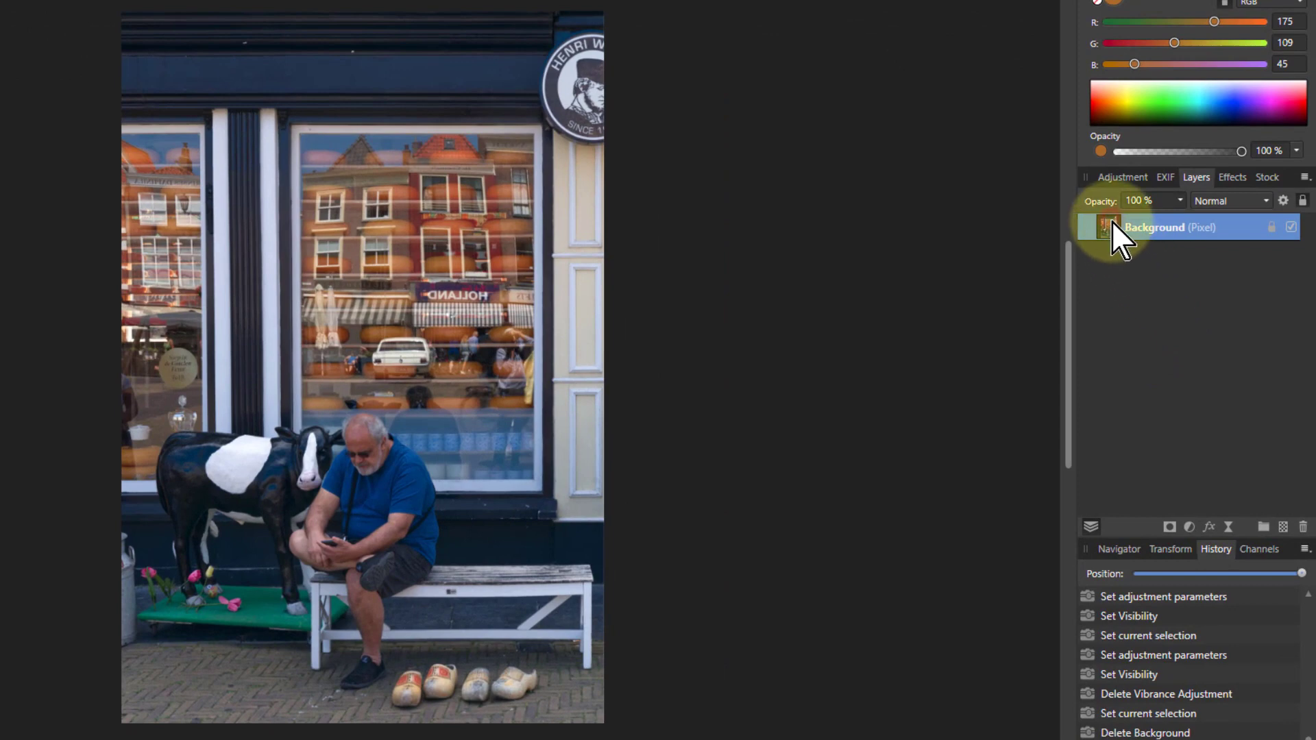
# Step: Duplicate the Background layer twice and add an HSL adjustment to the top copy, Saturation Shift left at 0%
pyautogui.hotkey('ctrl', 'j')
pyautogui.hotkey('ctrl', 'j')
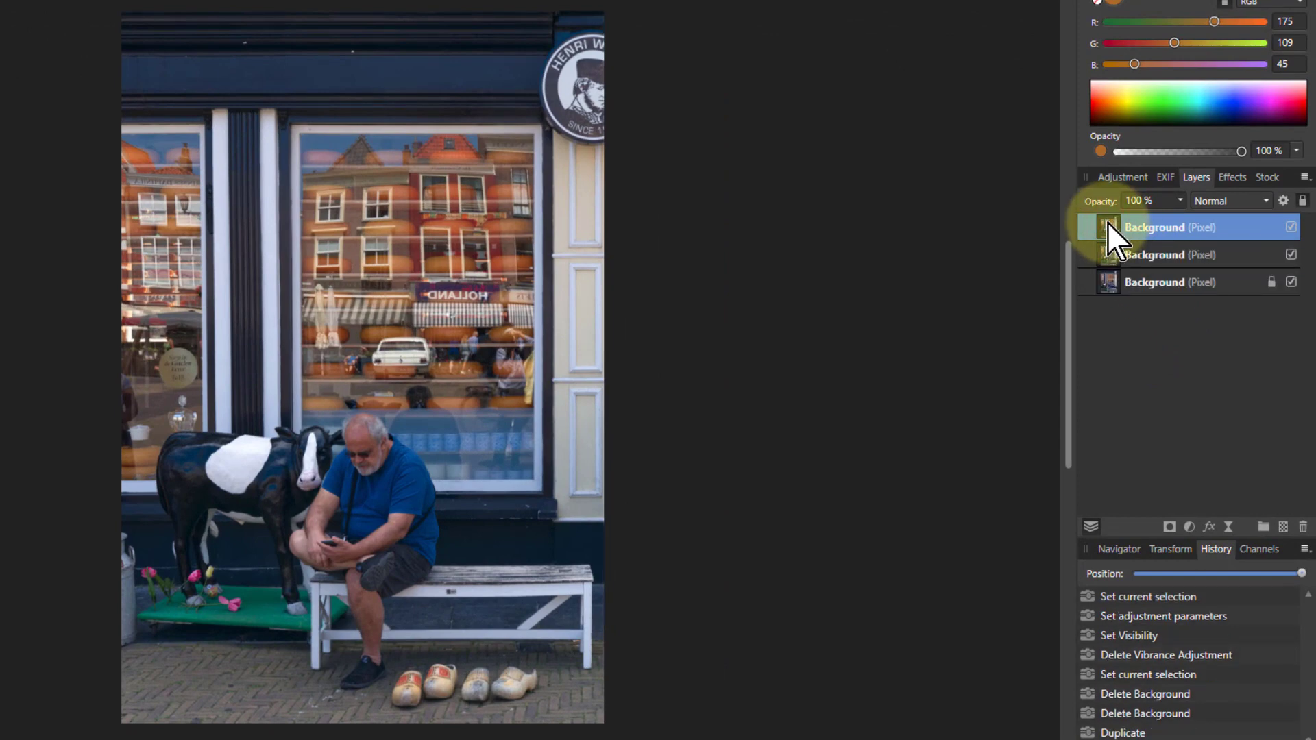
pyautogui.click(1194, 530)
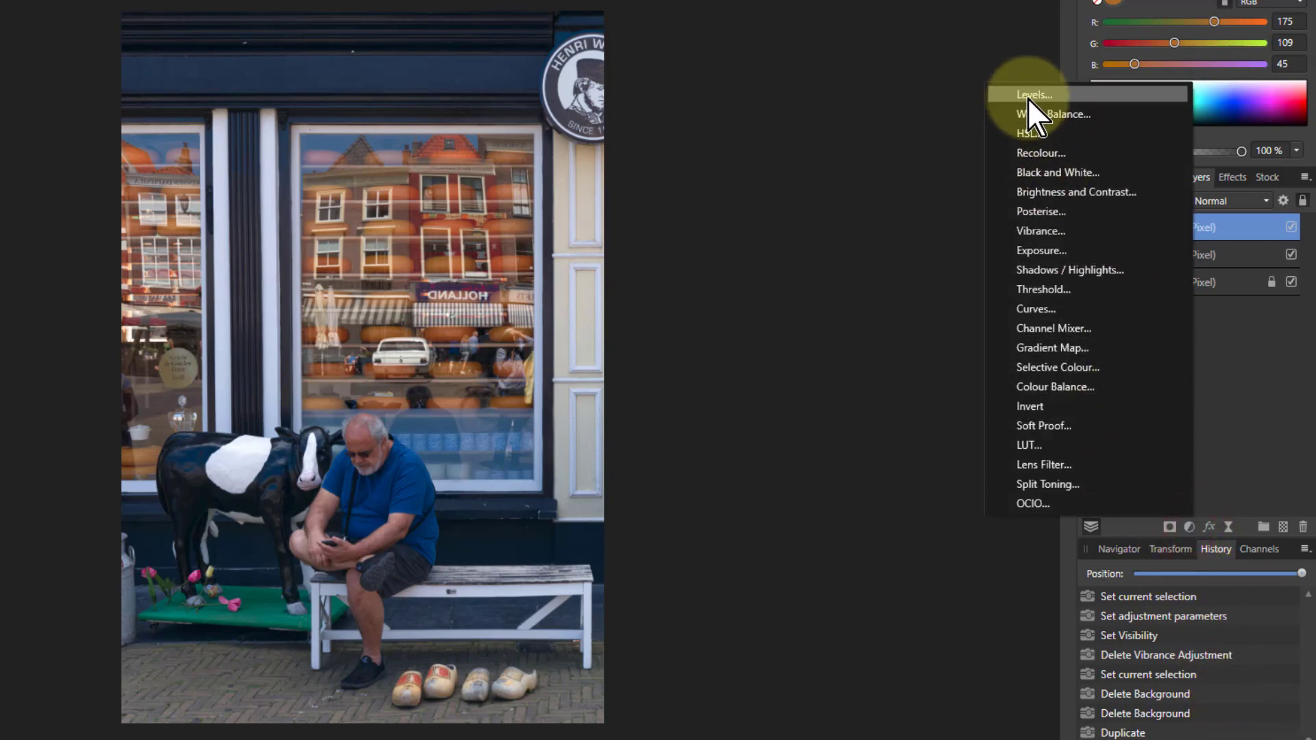
pyautogui.click(1043, 132)
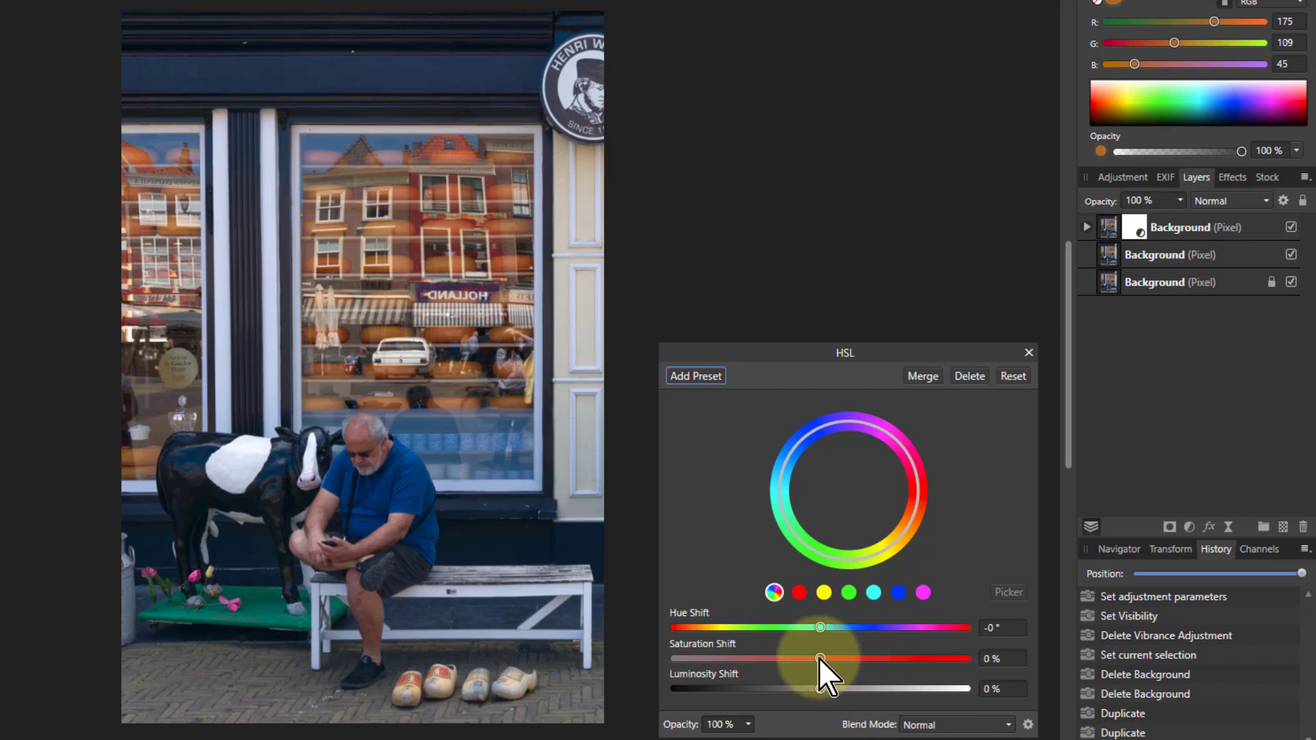
pyautogui.moveTo(820, 658)
pyautogui.mouseDown()
pyautogui.moveTo(980, 681)
pyautogui.moveTo(981, 646)
pyautogui.moveTo(679, 668)
pyautogui.moveTo(824, 679)
pyautogui.moveTo(820, 658)
pyautogui.mouseUp()
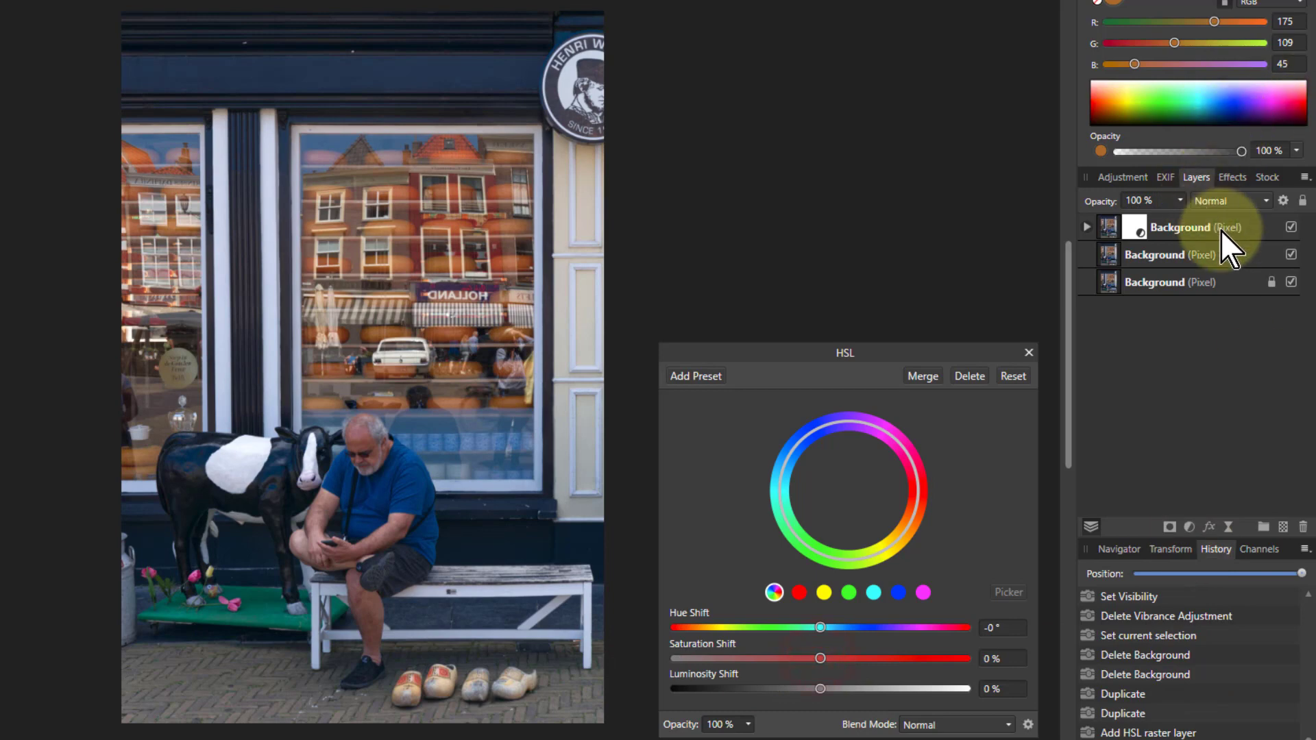
# Step: Hide the top HSL layer and add a Vibrance adjustment to the second layer, saturation tried at 100%, set to -100%
pyautogui.click(1292, 228)
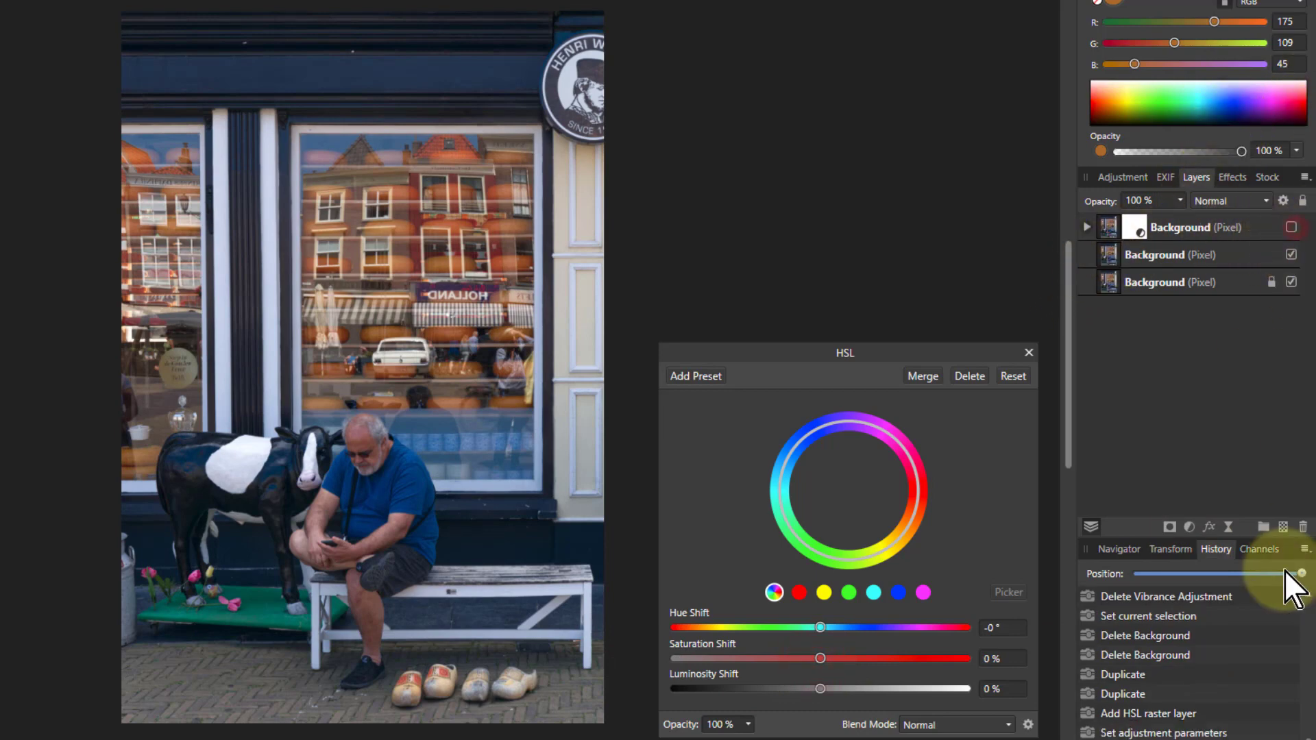
pyautogui.click(1109, 256)
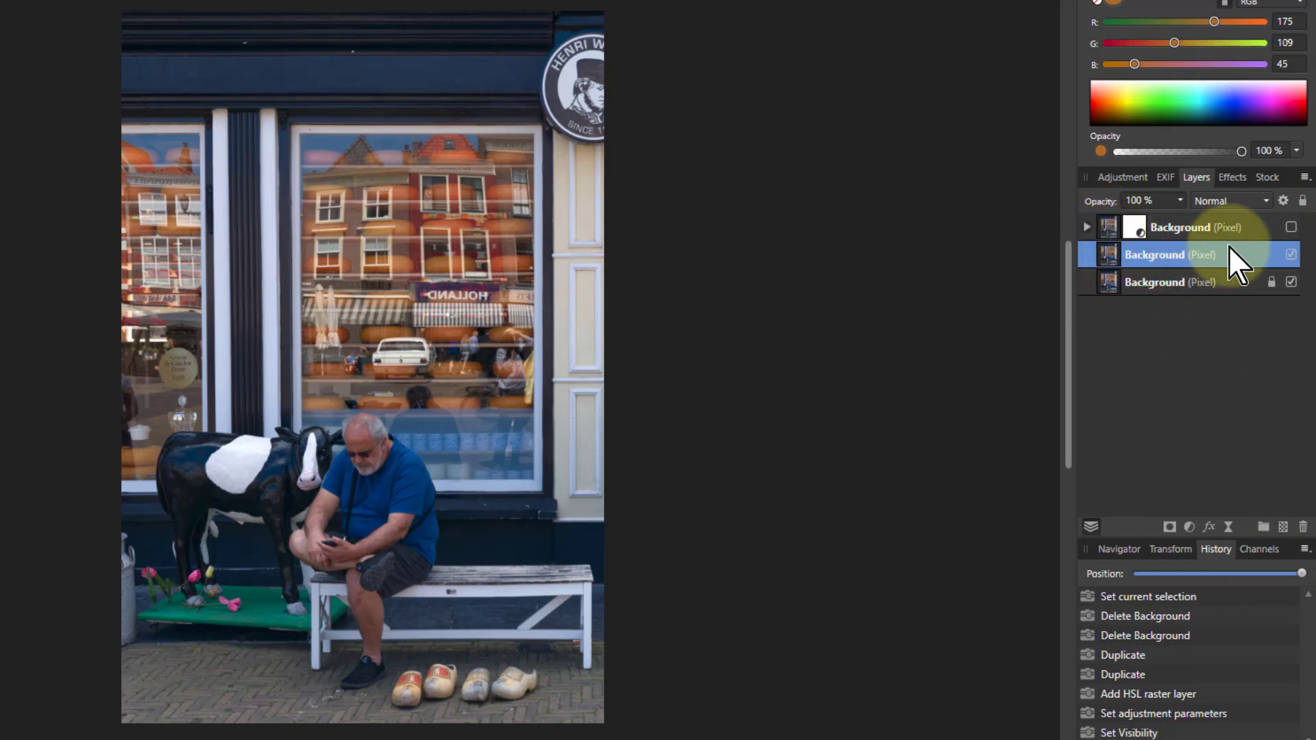
pyautogui.click(1189, 526)
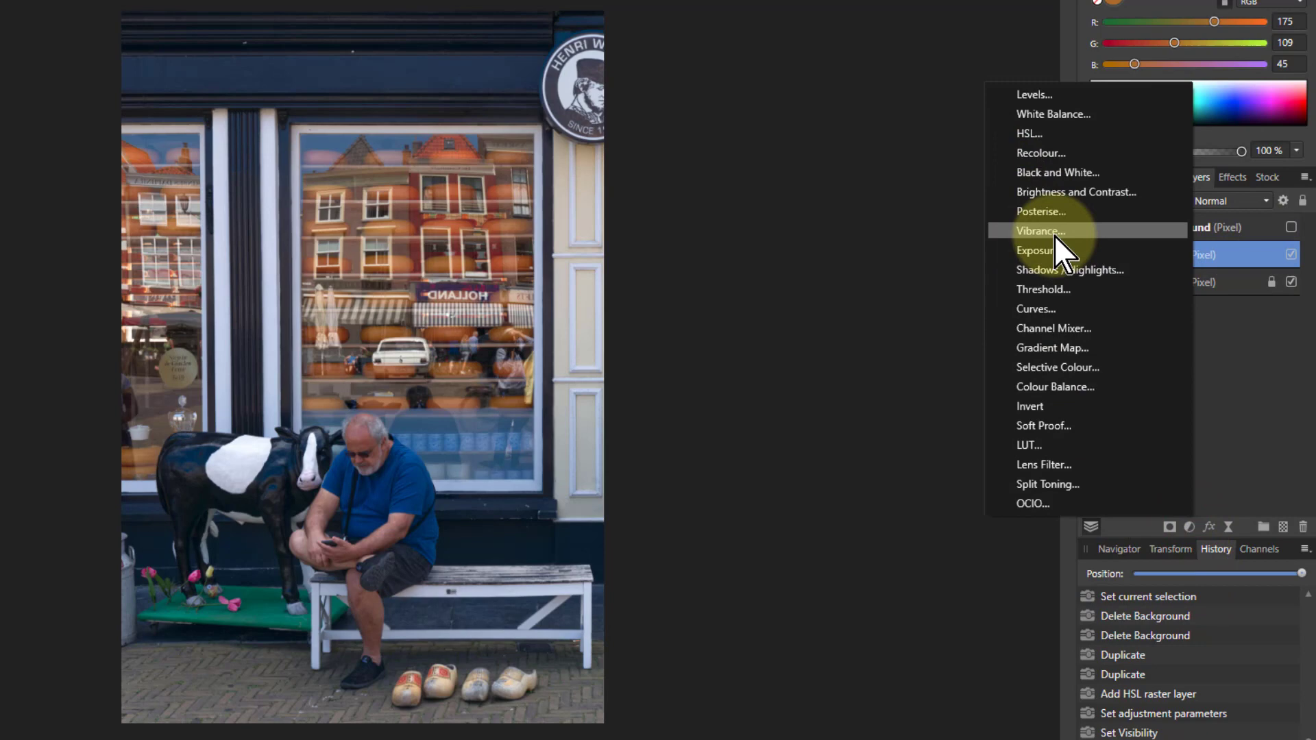
pyautogui.click(1037, 230)
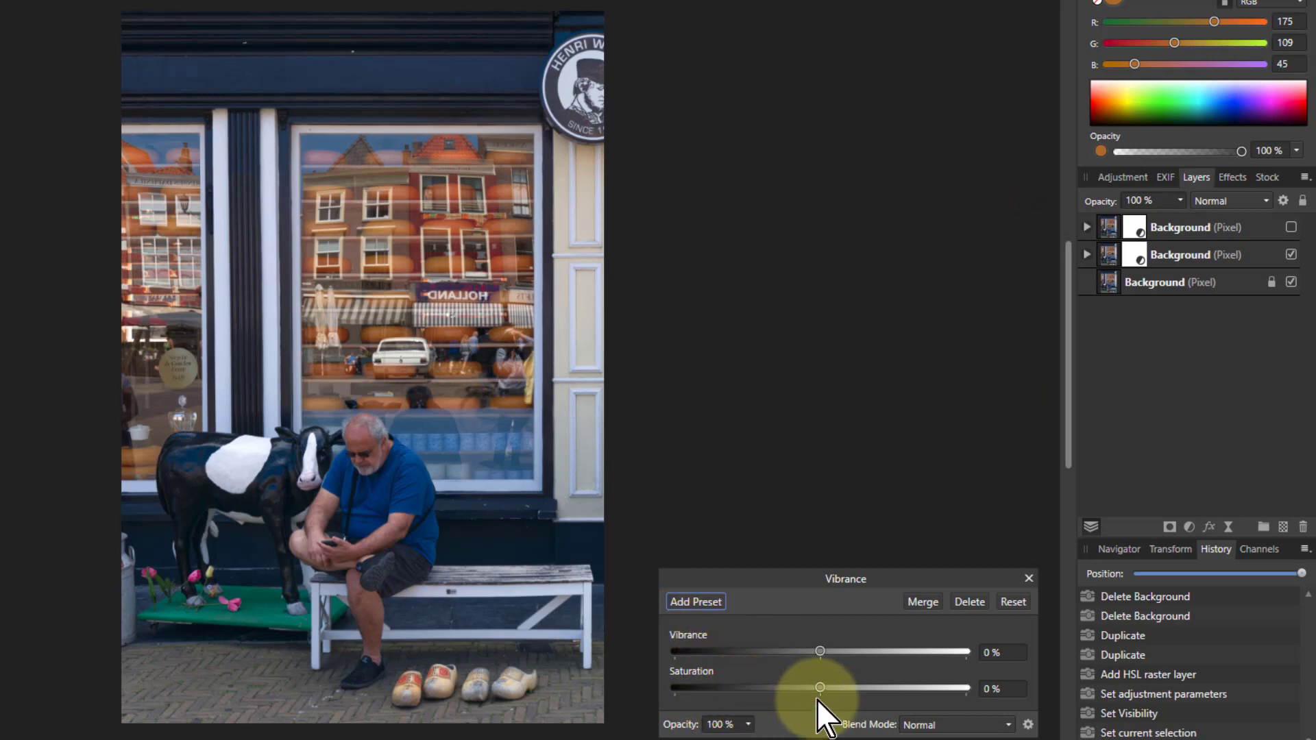
pyautogui.moveTo(820, 688); pyautogui.dragTo(1041, 730)
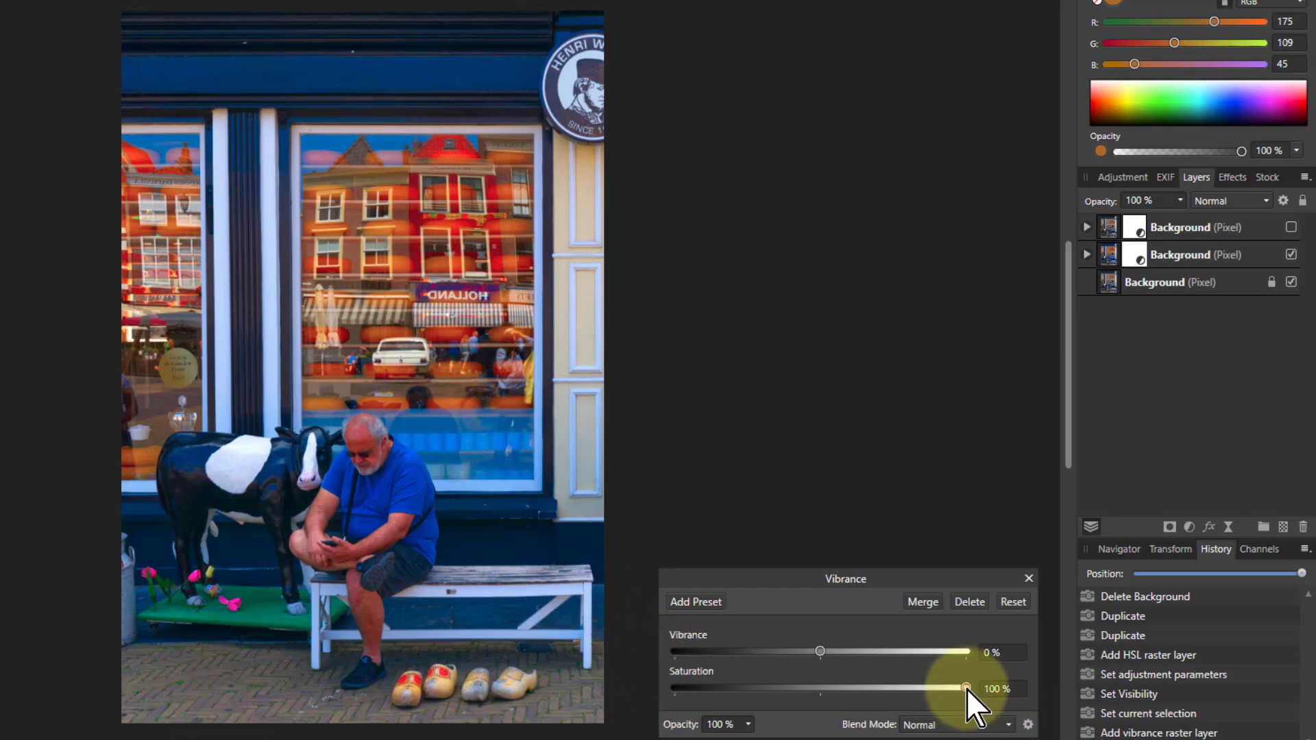
pyautogui.moveTo(966, 689); pyautogui.dragTo(637, 716)
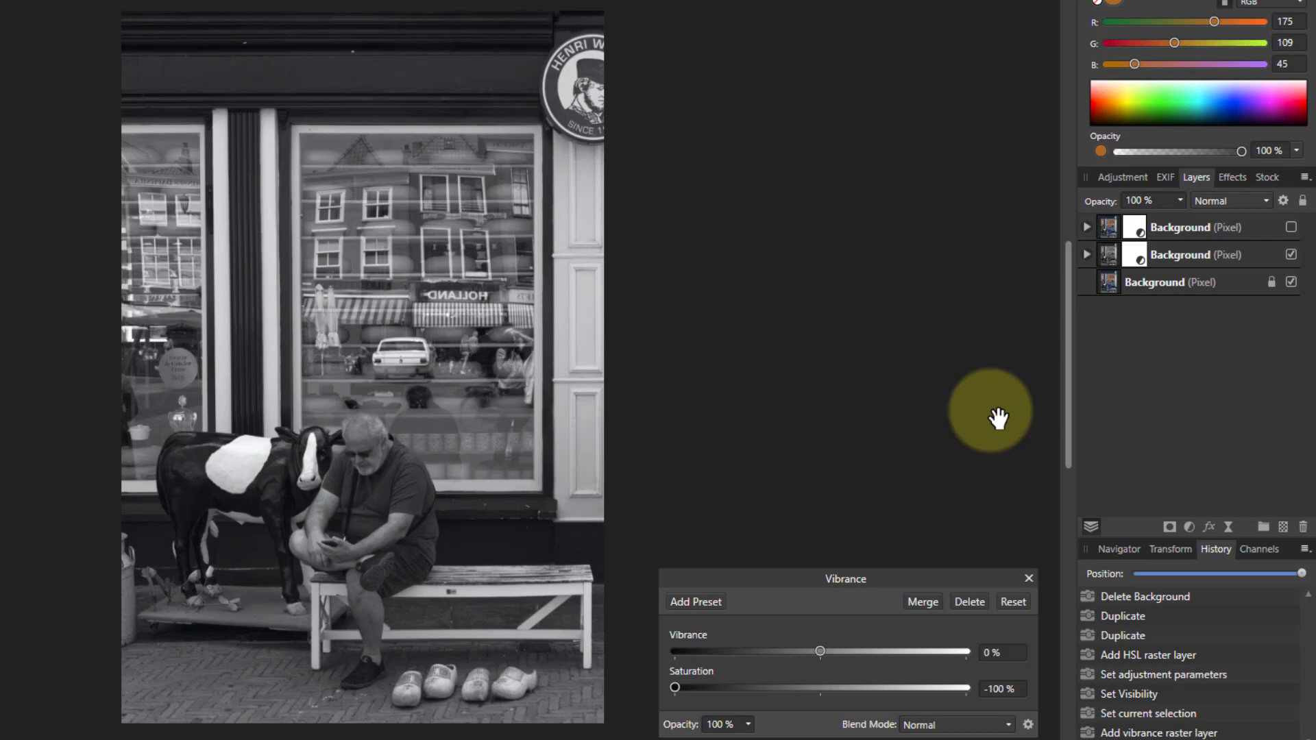
# Step: Show the top layer again and set its HSL Saturation Shift to -100%
pyautogui.click(1291, 227)
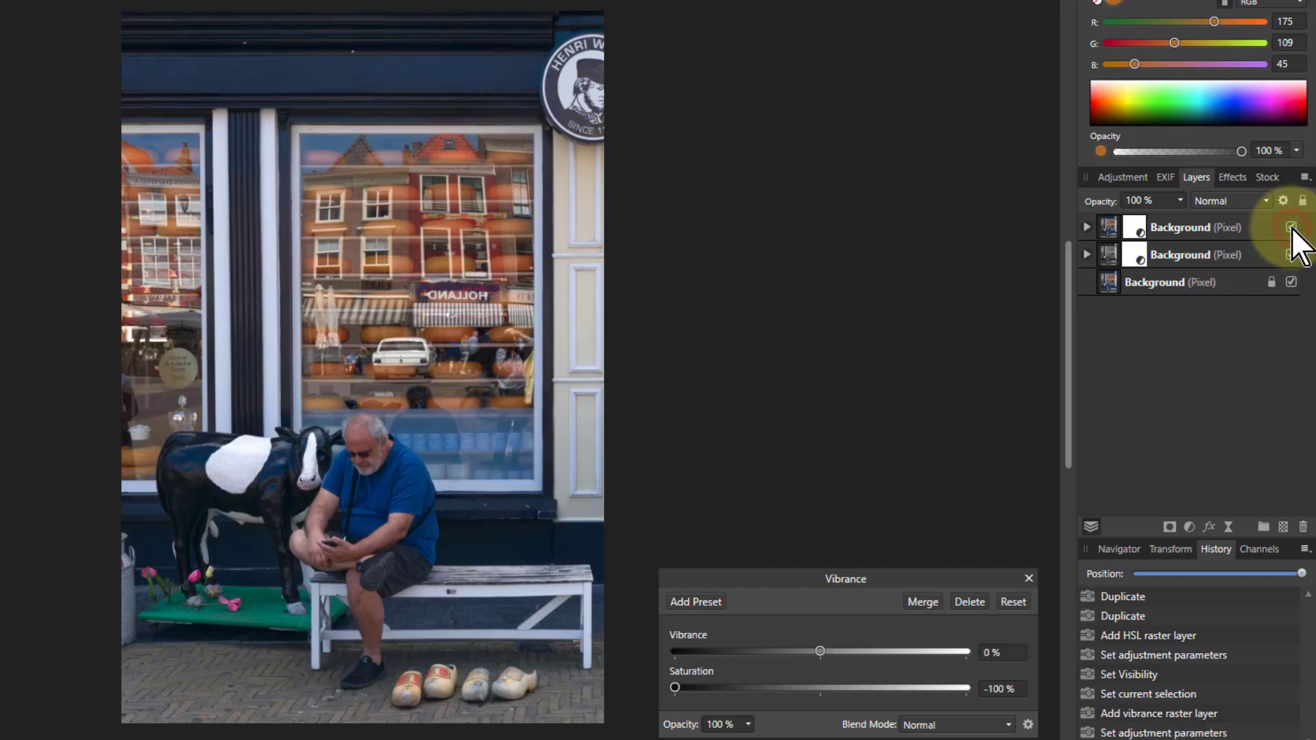
pyautogui.click(1141, 234)
pyautogui.moveTo(820, 658); pyautogui.dragTo(580, 673)
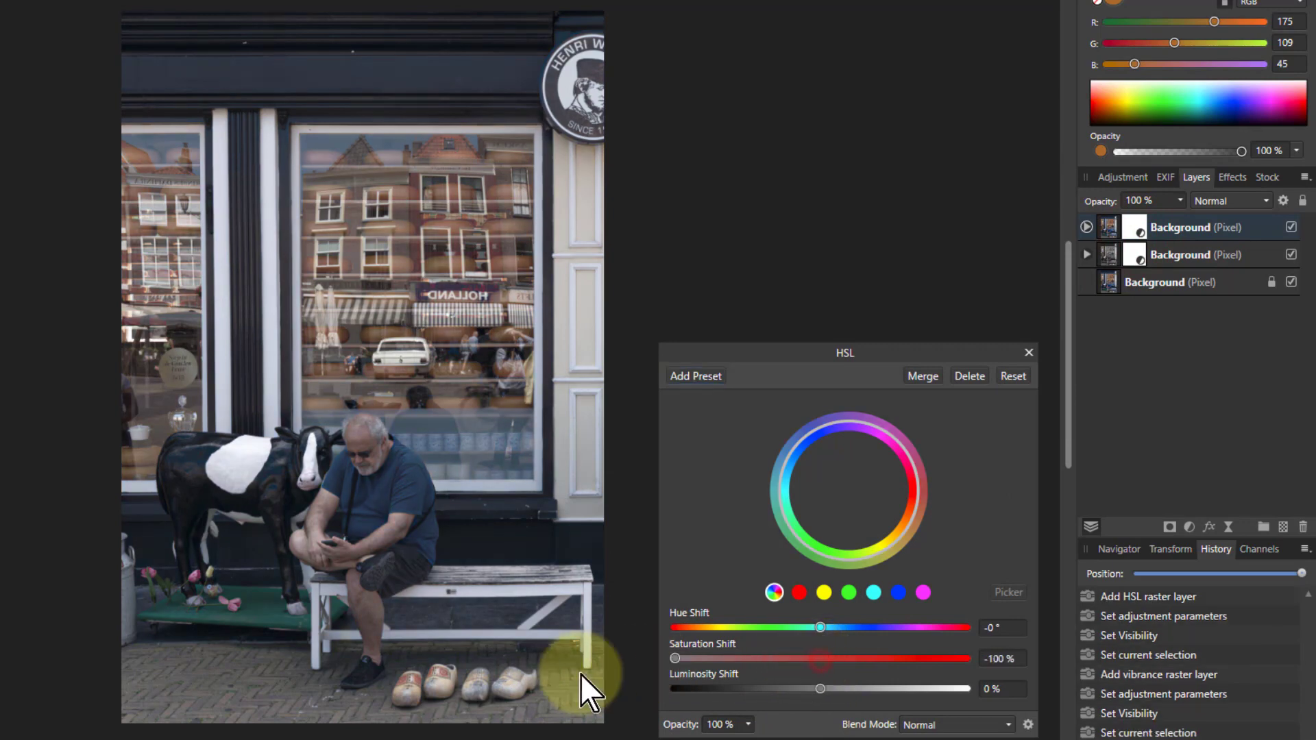
# Step: Toggle the top HSL layer's visibility to compare it with the Vibrance result, leaving it hidden
pyautogui.click(1292, 228)
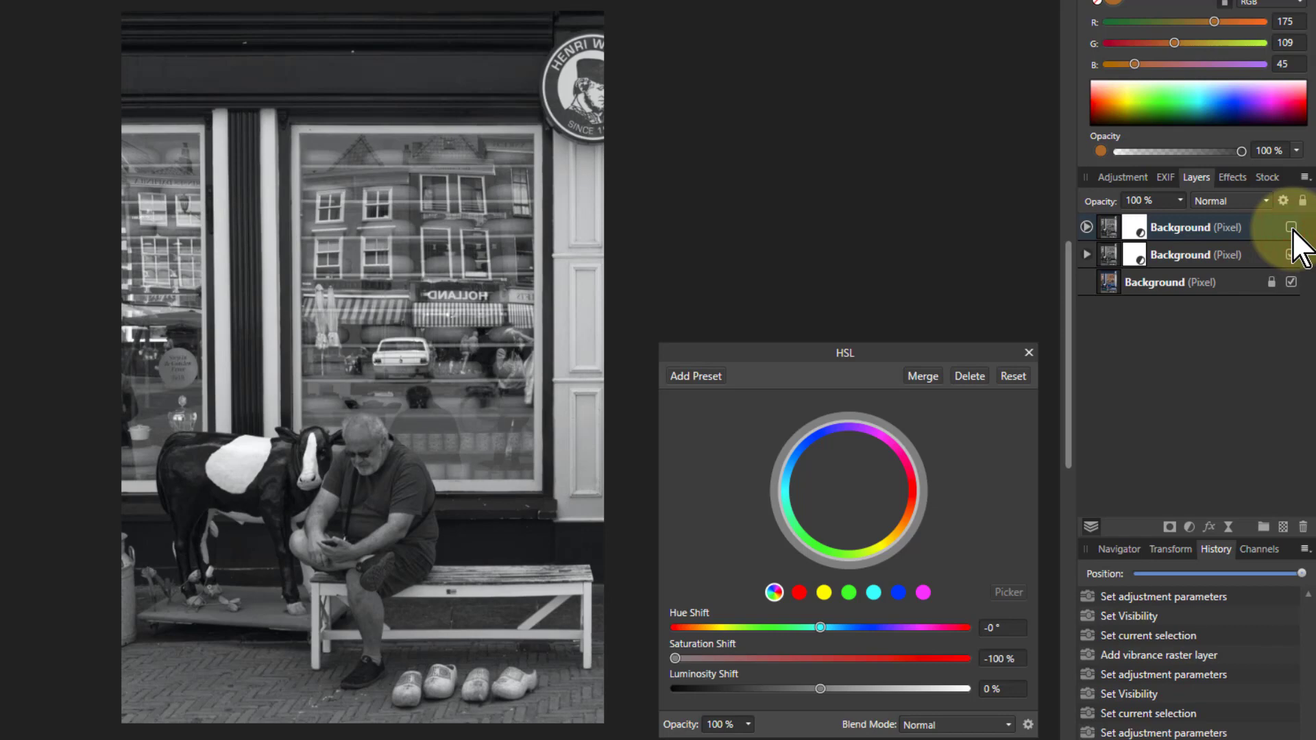
pyautogui.click(1292, 229)
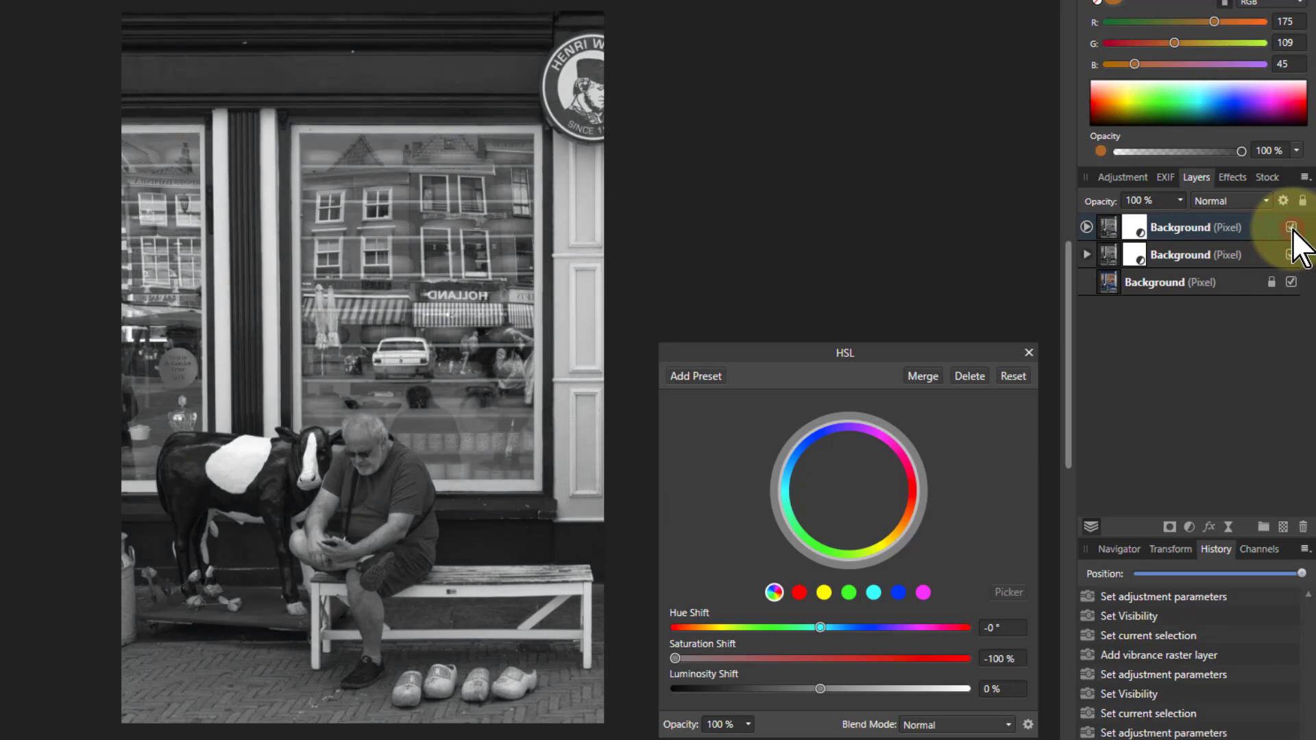
pyautogui.click(1292, 228)
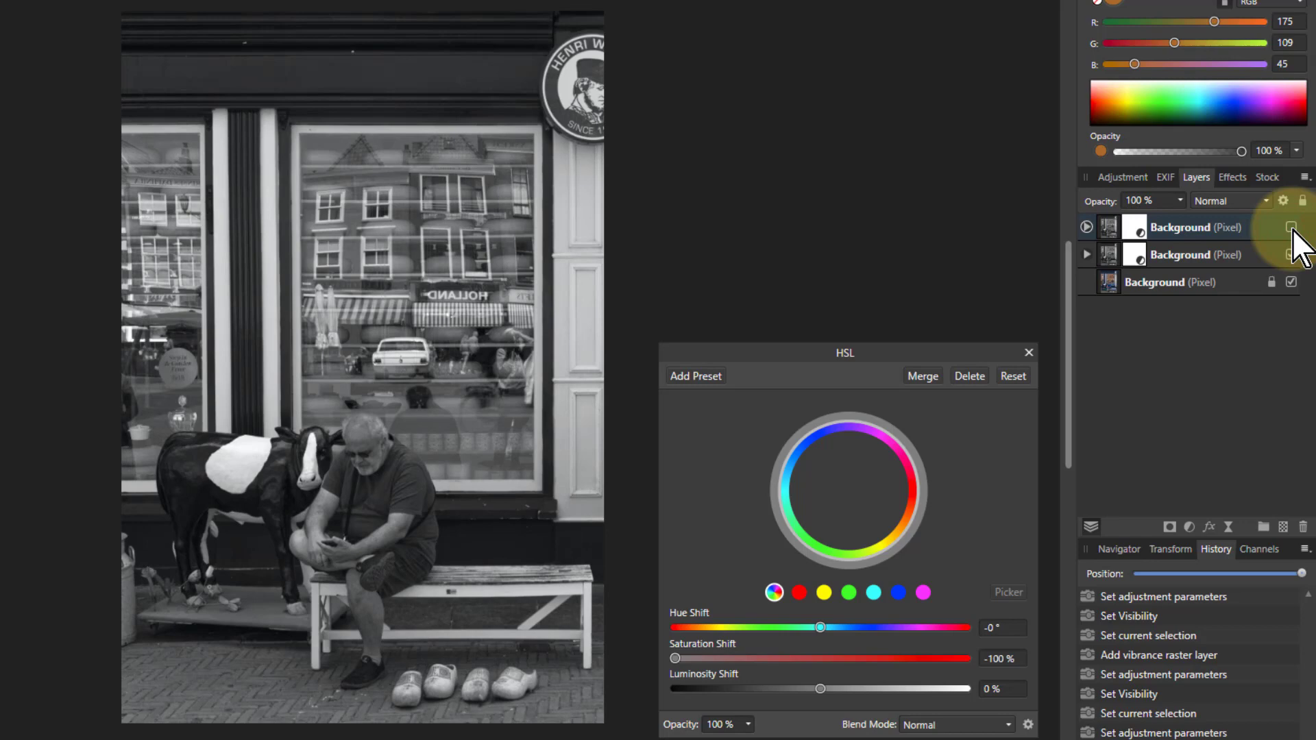
pyautogui.click(1292, 229)
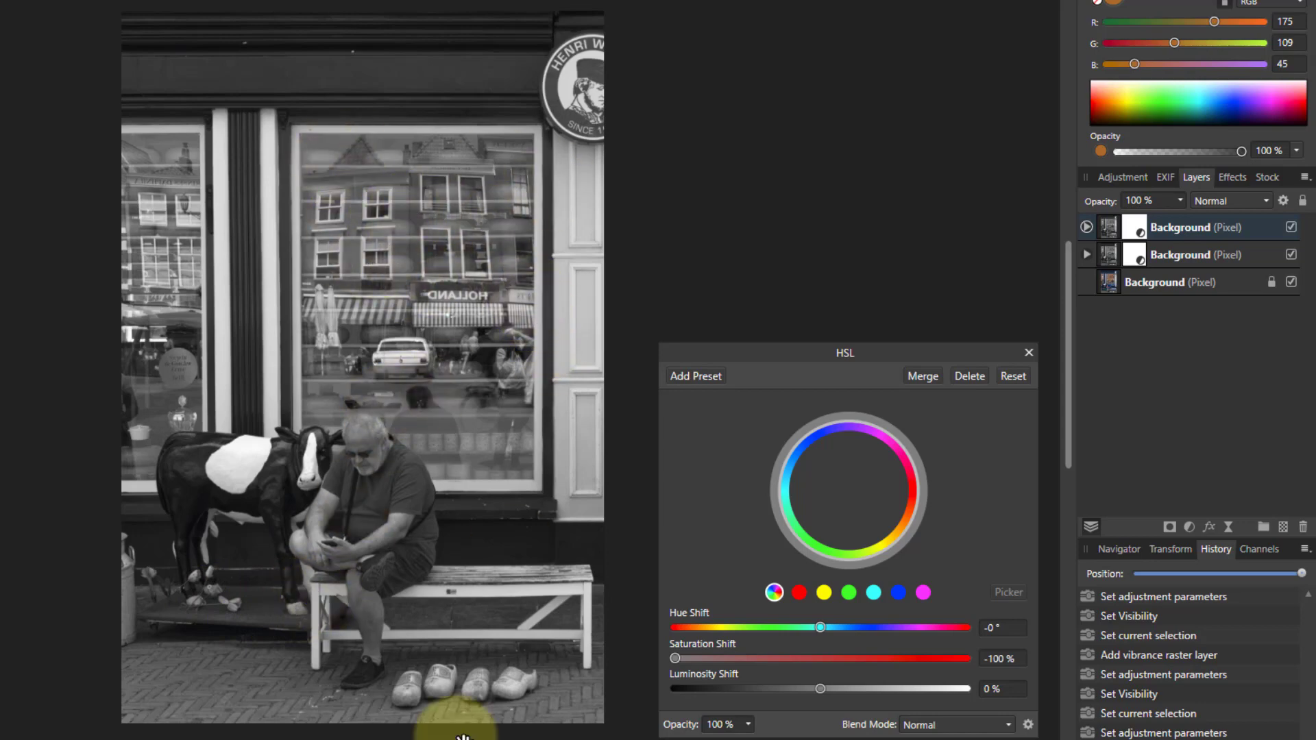
pyautogui.click(1291, 228)
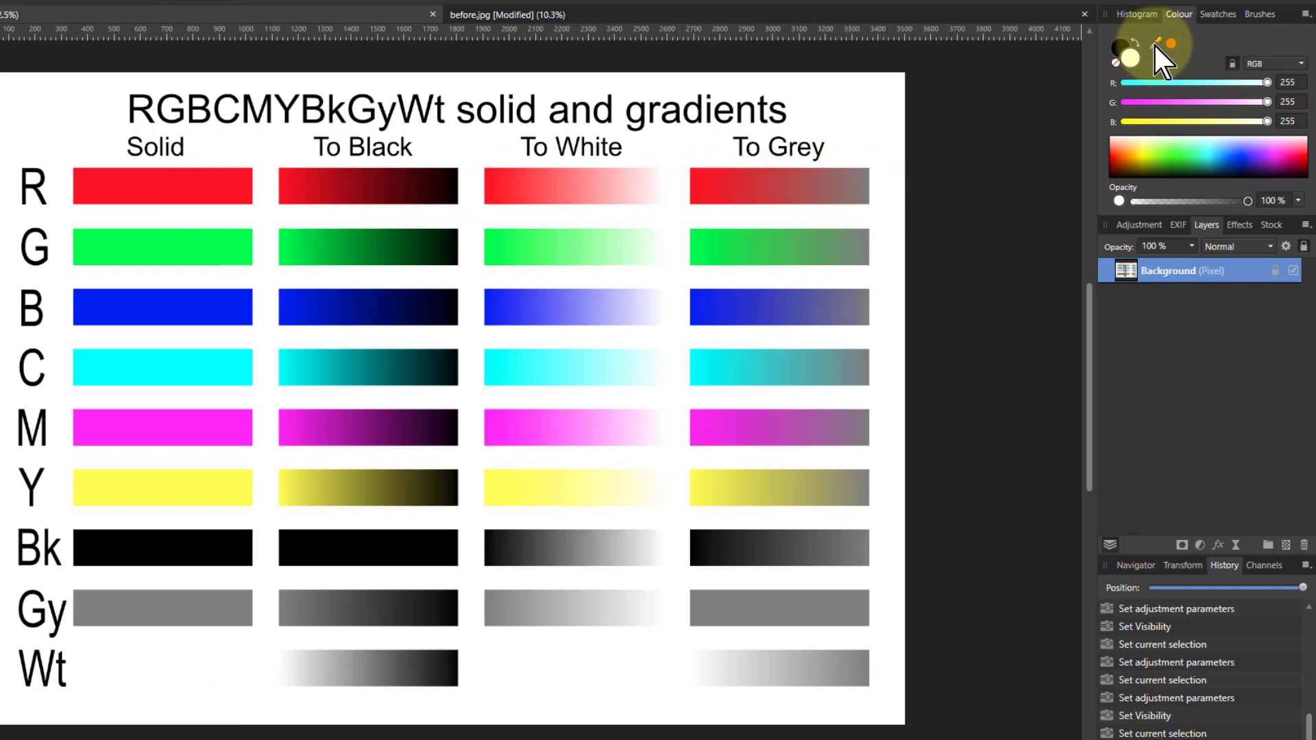
# Step: Sample the pure red of the R row's Solid bar with the Colour panel picker
pyautogui.moveTo(1150, 47); pyautogui.dragTo(780, 192)
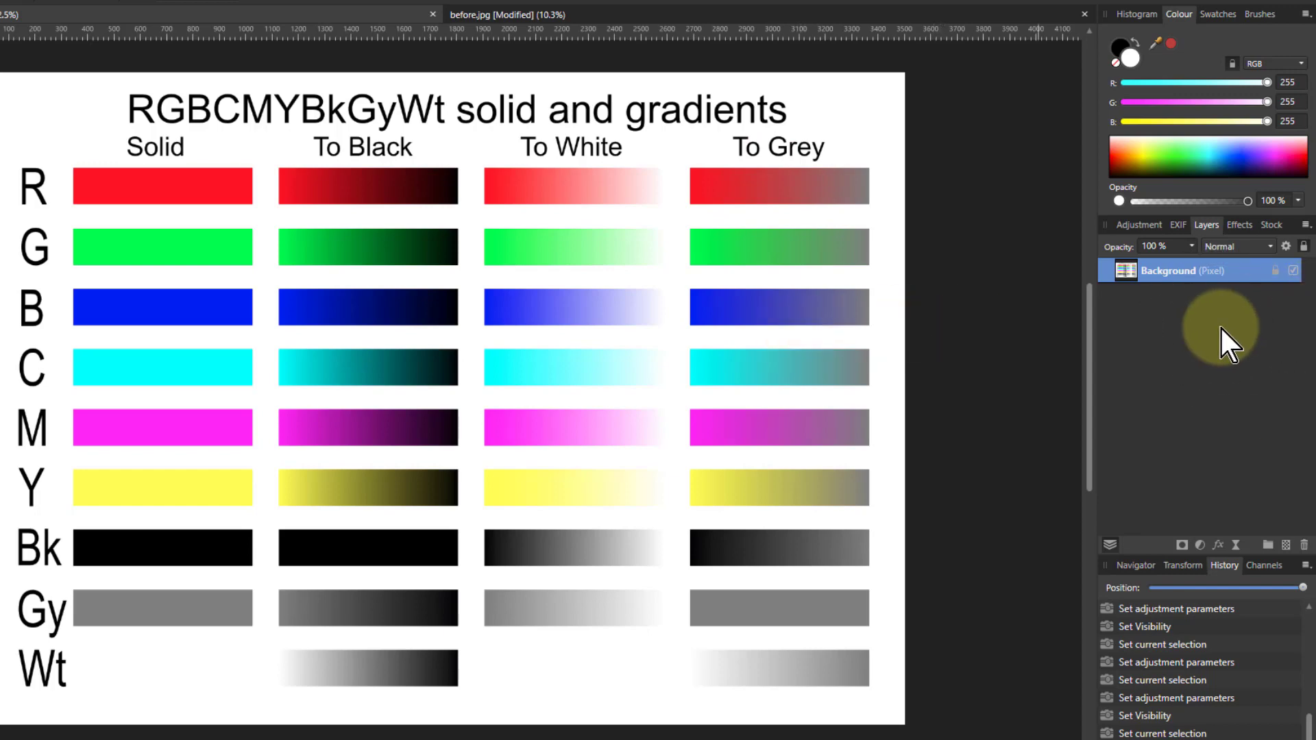
# Step: Duplicate the chart's Background layer twice and add an HSL adjustment, testing Saturation Shift to about -81%
pyautogui.hotkey('ctrl', 'j')
pyautogui.hotkey('ctrl', 'j')
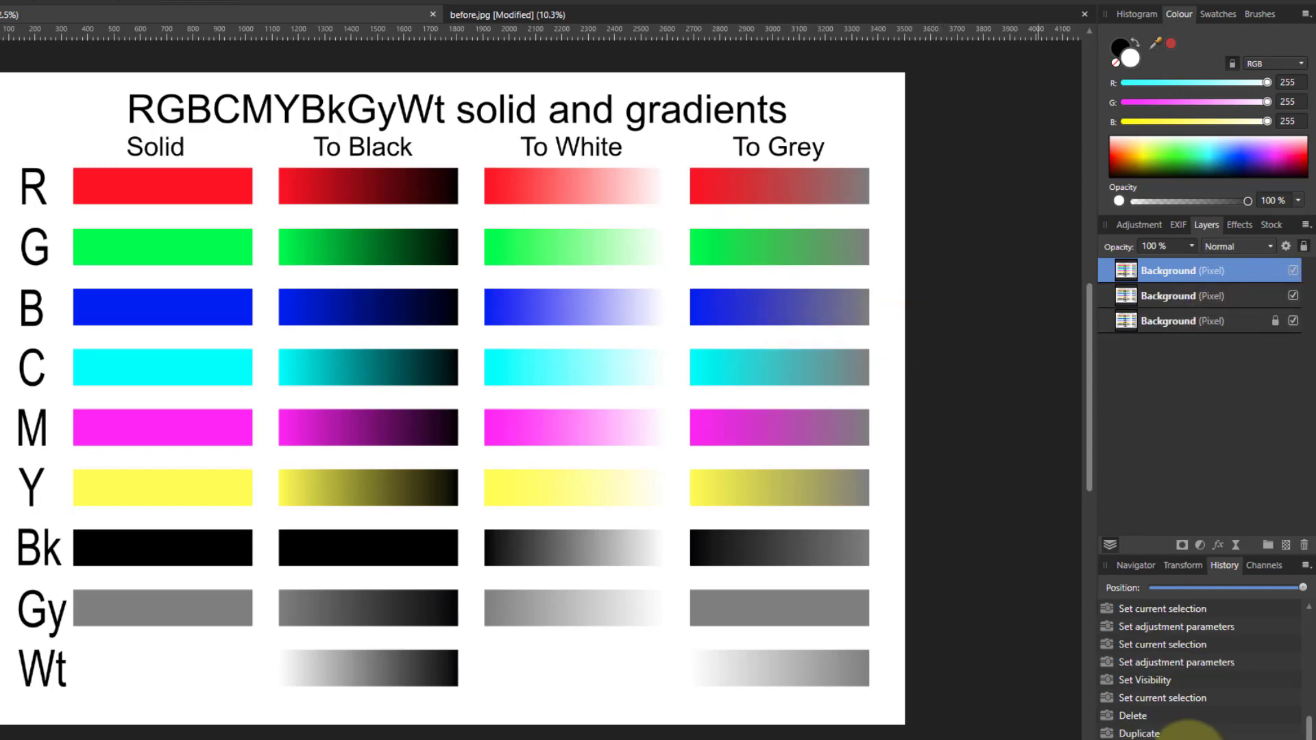
pyautogui.click(1201, 546)
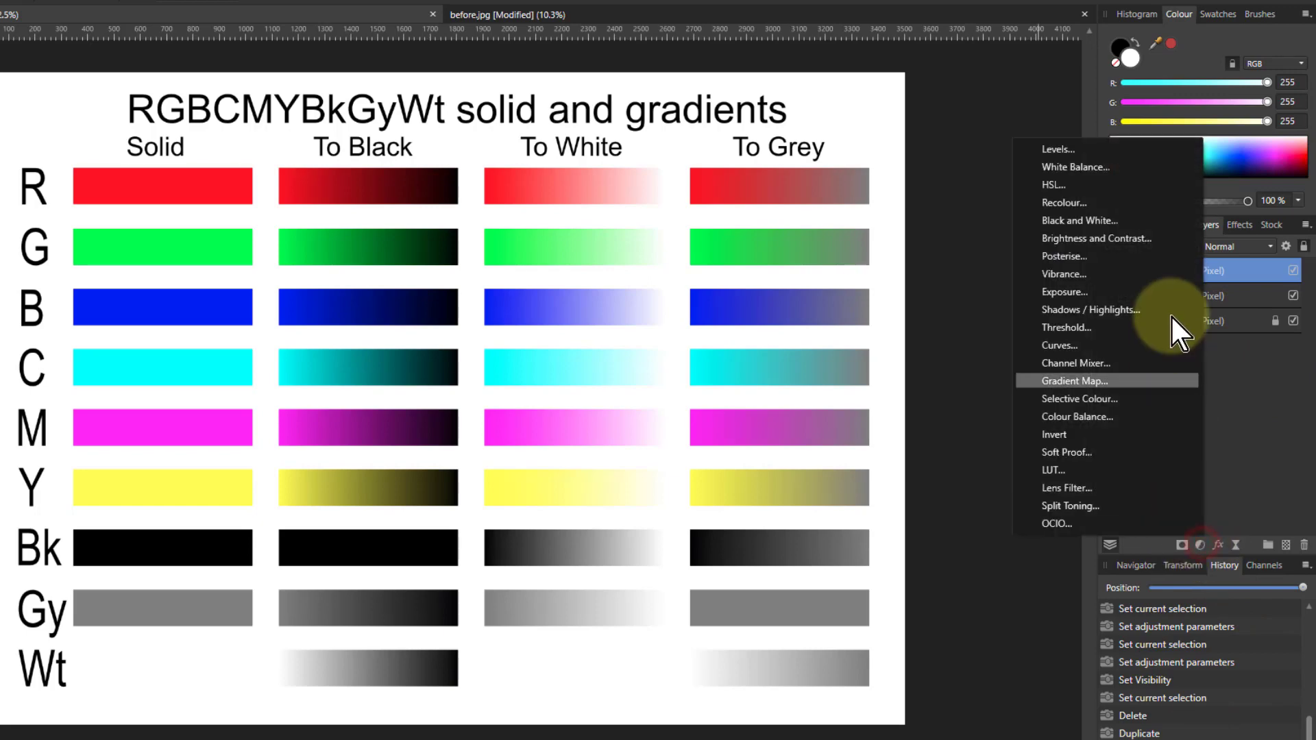
pyautogui.click(1056, 184)
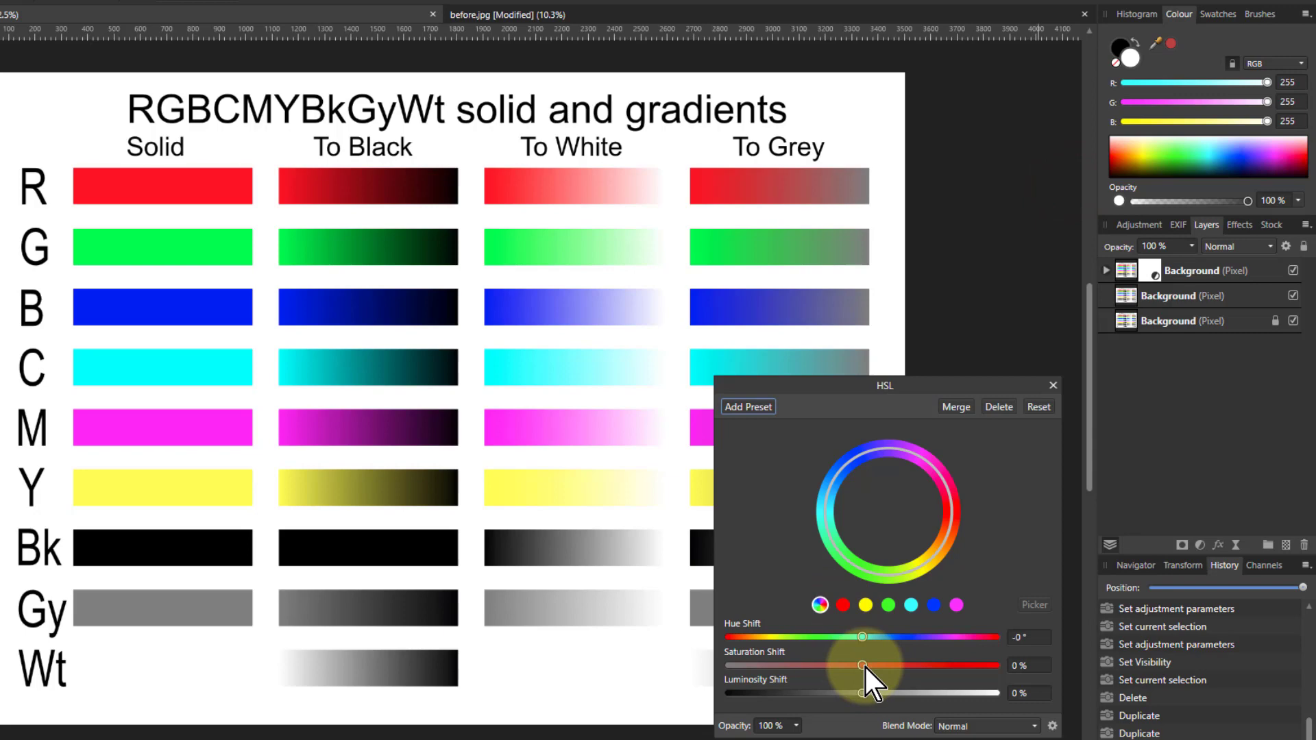
pyautogui.moveTo(861, 668); pyautogui.dragTo(921, 663)
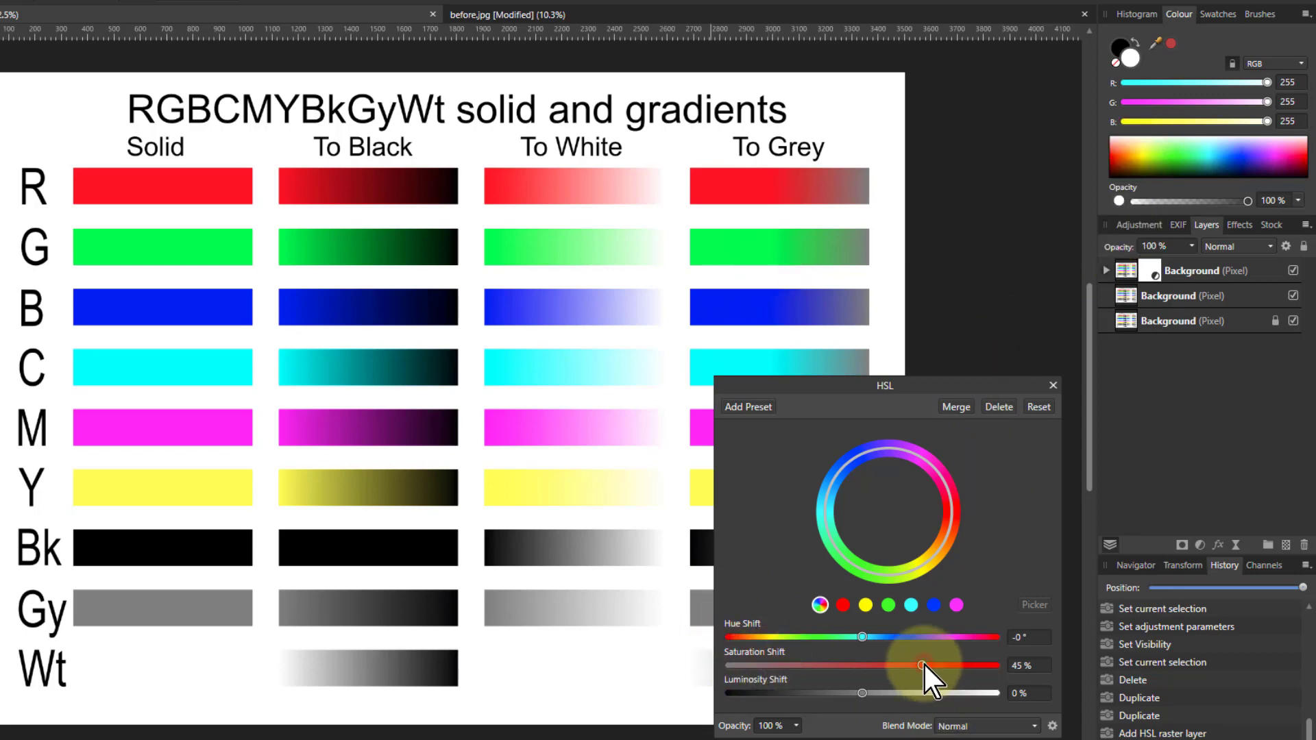
pyautogui.moveTo(922, 665); pyautogui.dragTo(773, 678)
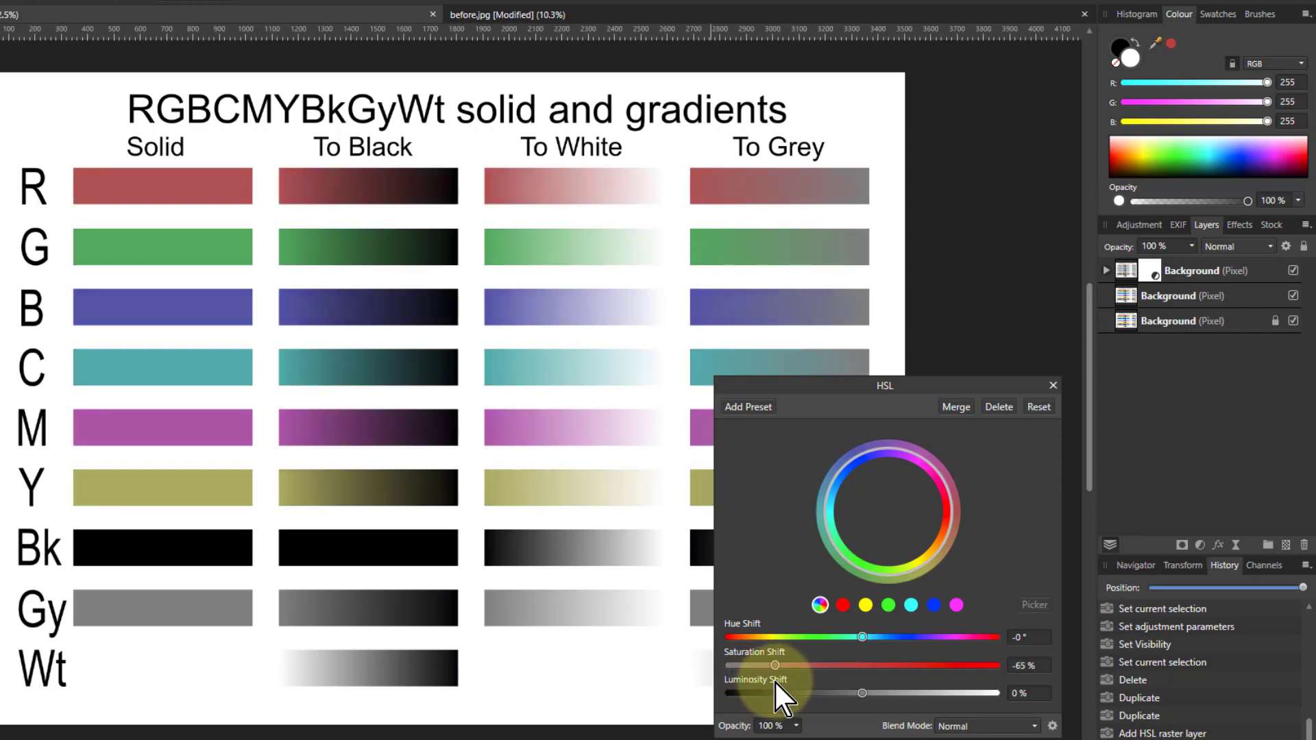
pyautogui.moveTo(775, 680); pyautogui.dragTo(693, 687)
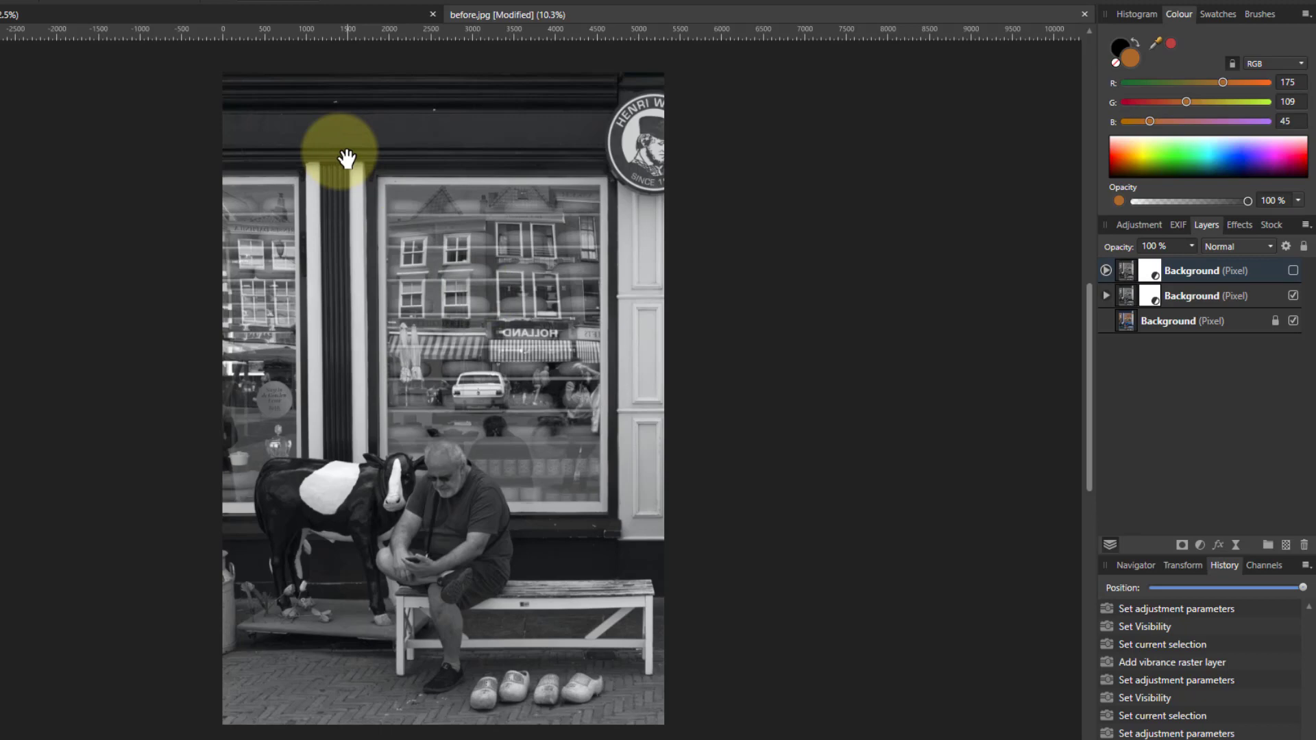
# Step: On the RGBCMY gradient chart, hide the desaturated top layer and select the middle Background layer
pyautogui.click(302, 13)
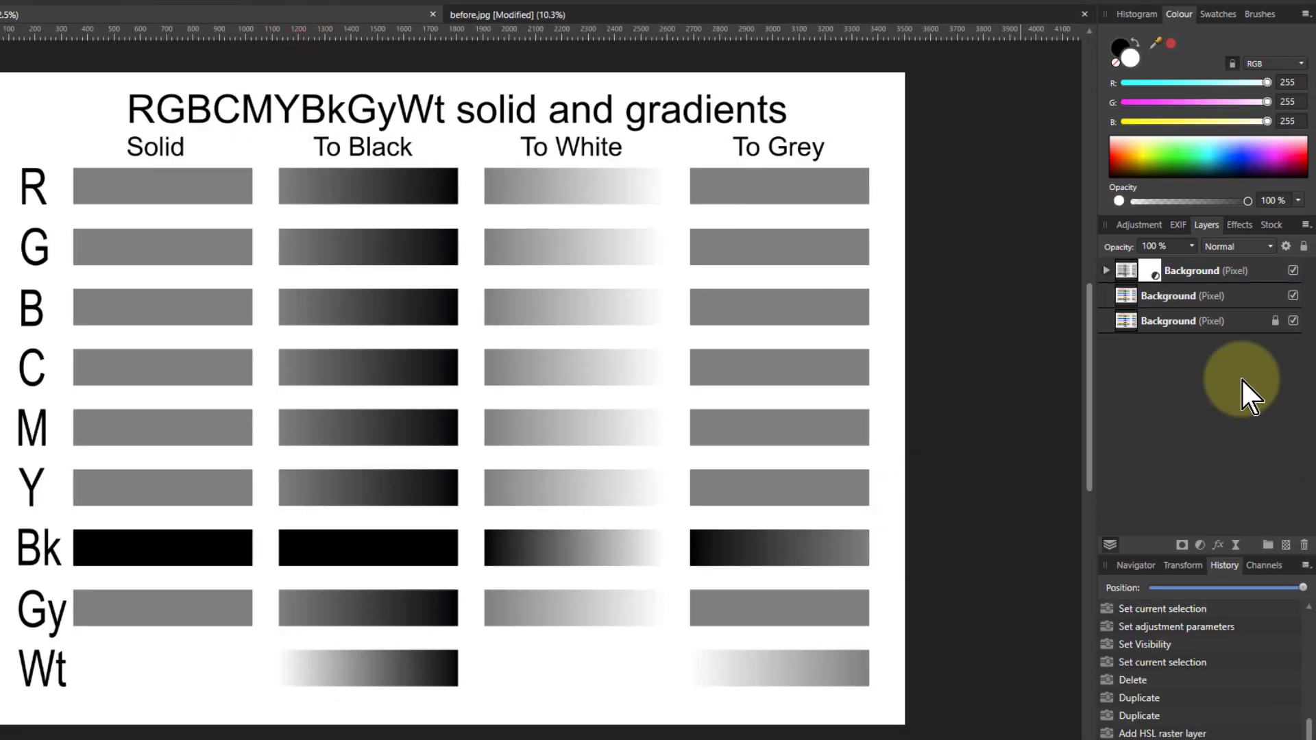
pyautogui.click(1293, 270)
pyautogui.click(1119, 305)
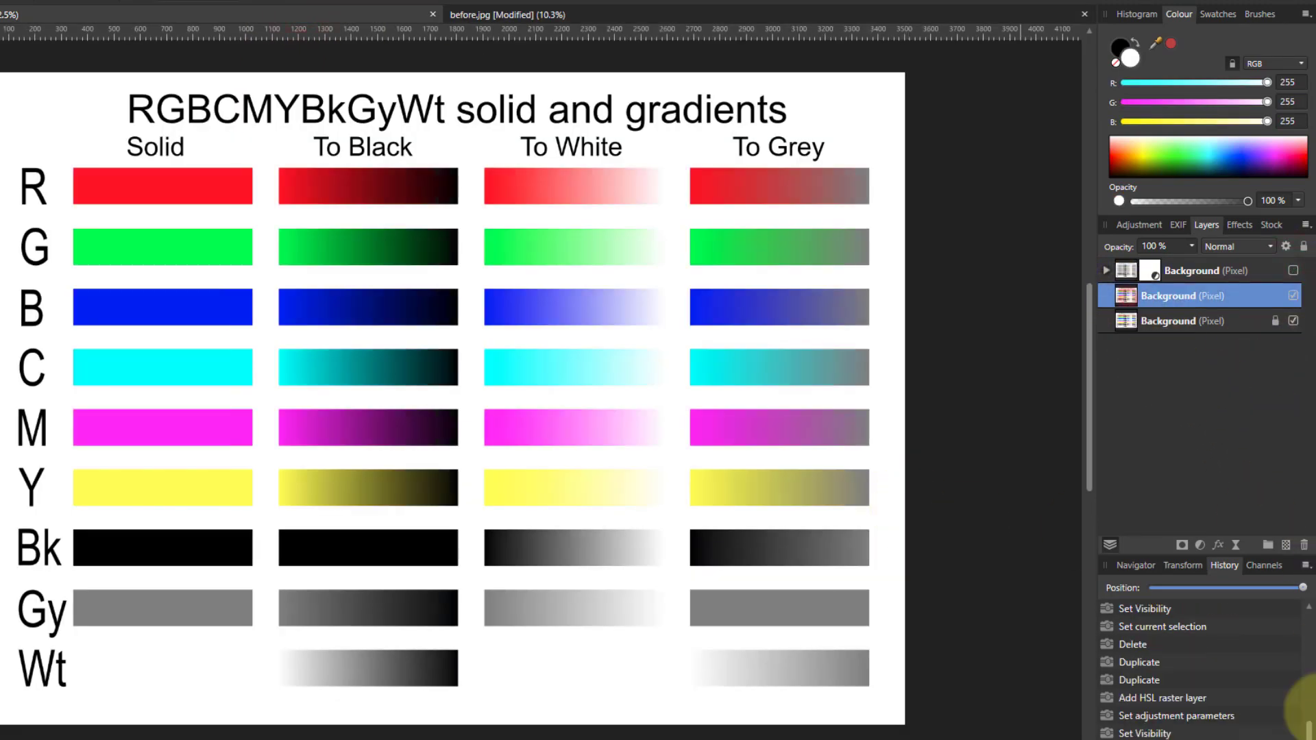
# Step: Add a Vibrance adjustment to the chart's middle layer with Saturation at 100%
pyautogui.click(1201, 545)
pyautogui.click(1060, 274)
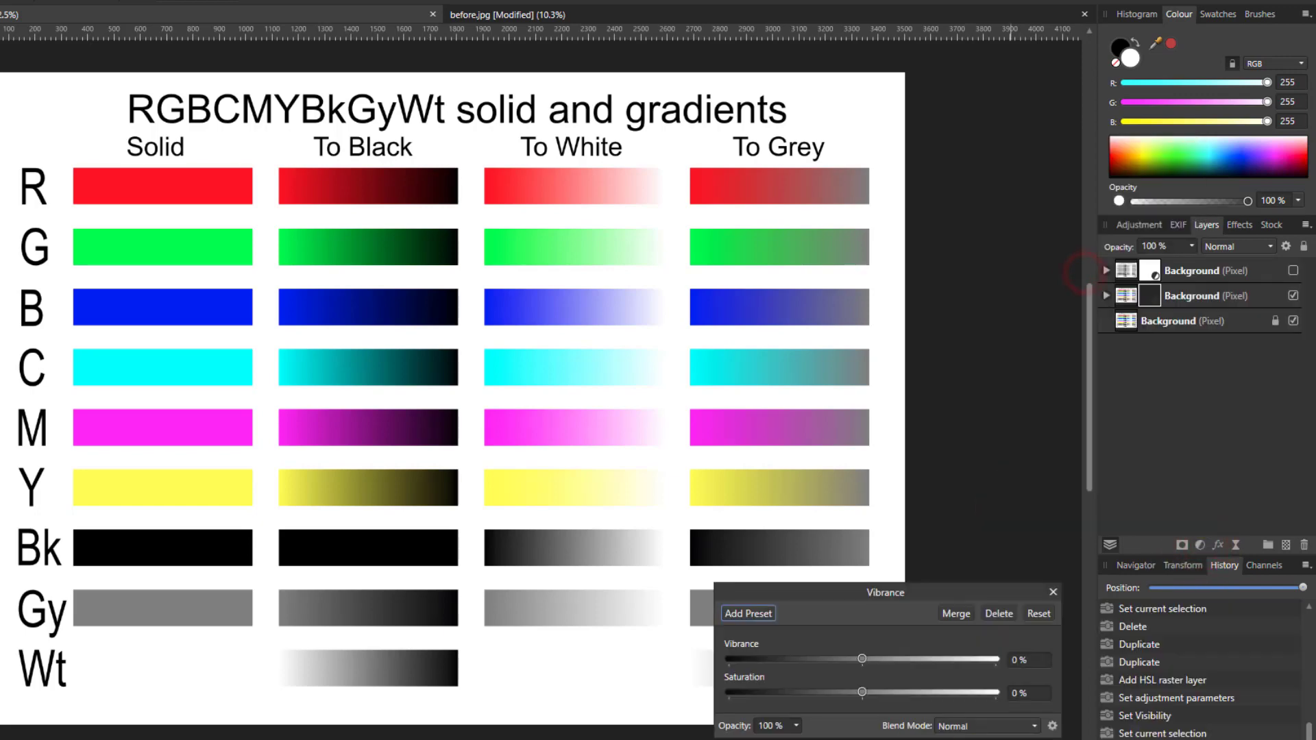
pyautogui.moveTo(866, 693); pyautogui.dragTo(1013, 720)
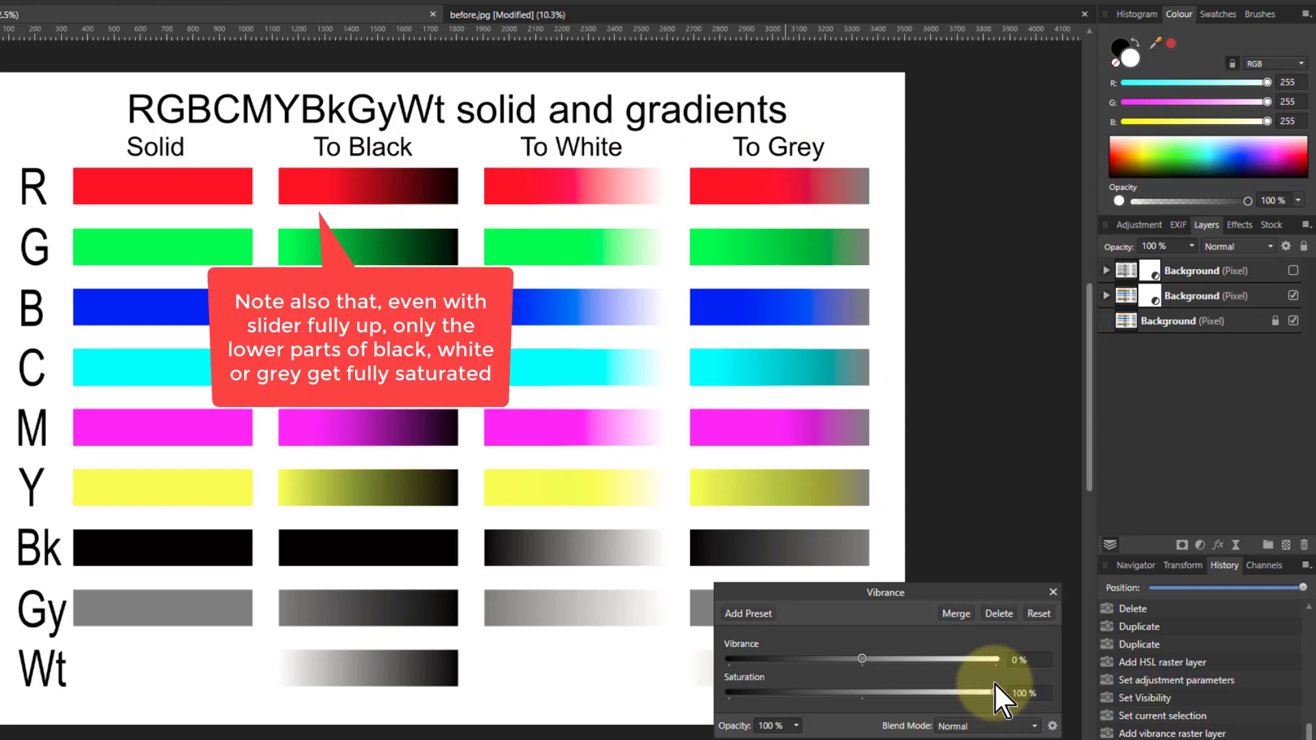
pyautogui.moveTo(996, 694); pyautogui.dragTo(1054, 687)
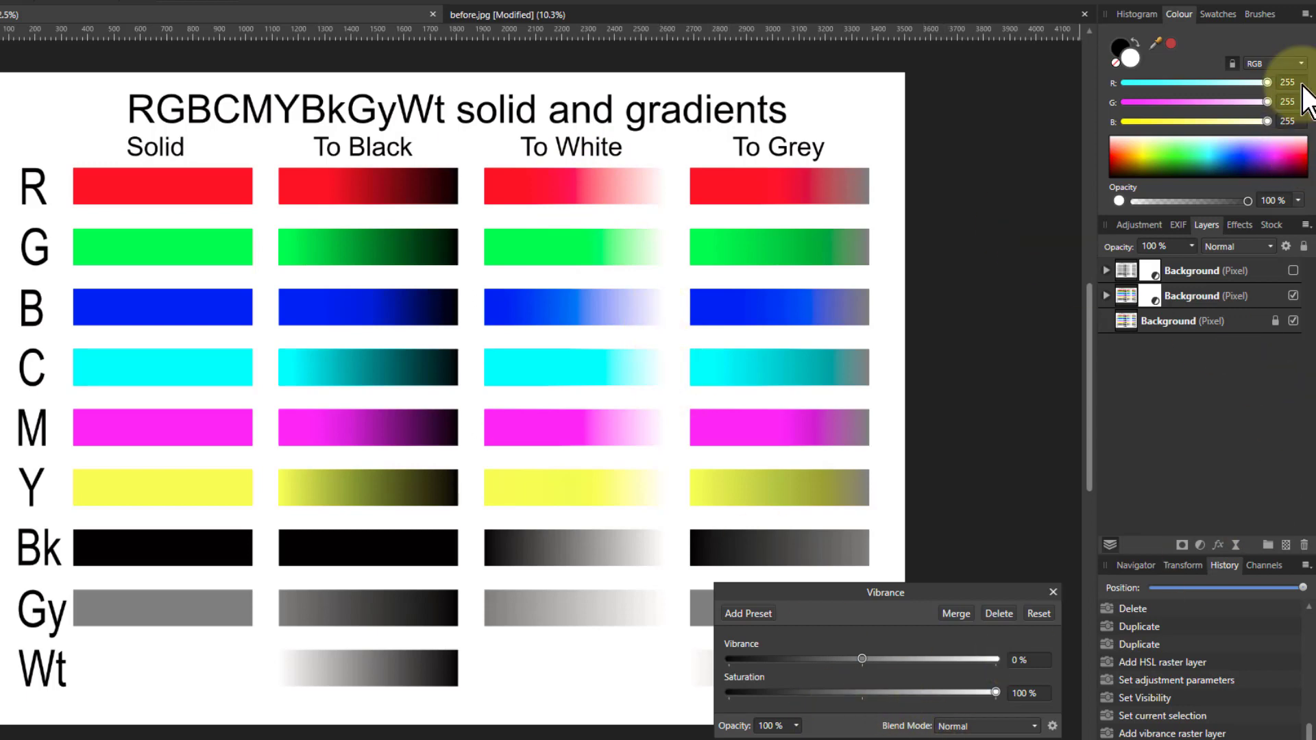
# Step: Sample the boosted R, G and B To Black bars, ending on the B row's blue
pyautogui.moveTo(1125, 58); pyautogui.dragTo(356, 185)
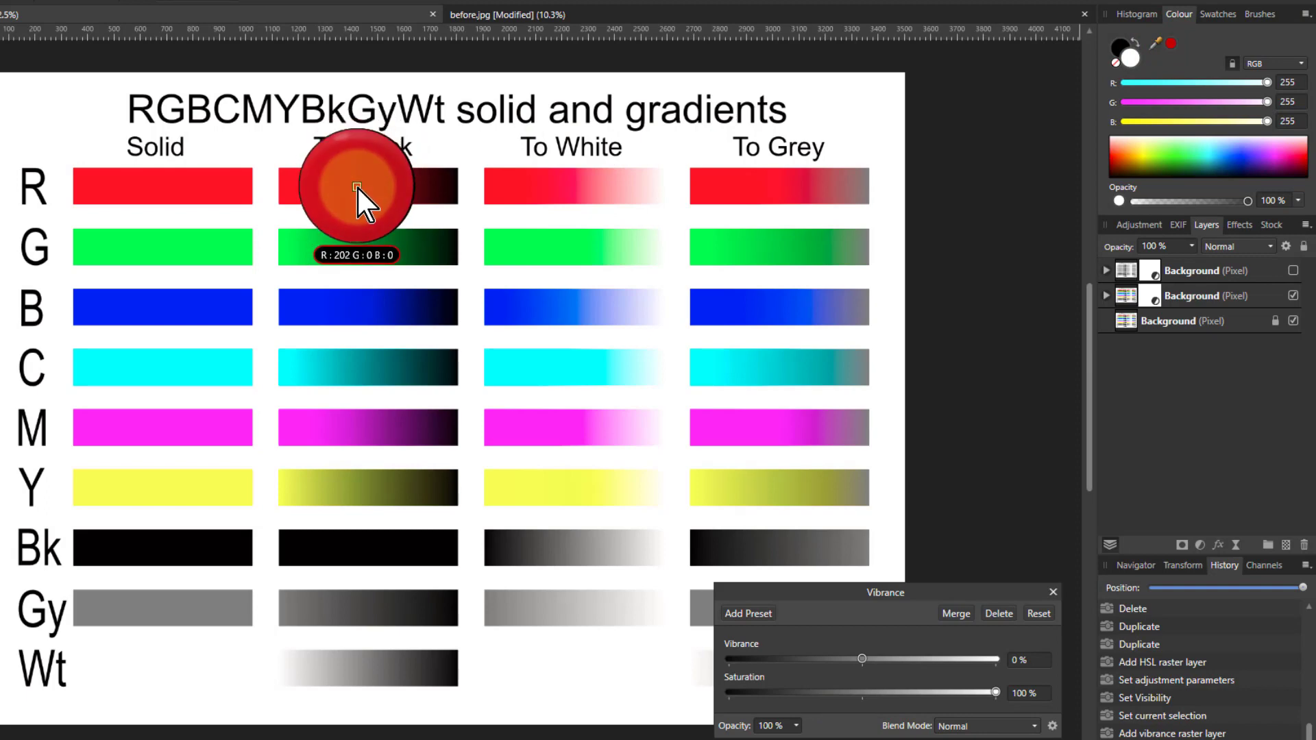
pyautogui.moveTo(357, 186); pyautogui.dragTo(359, 244)
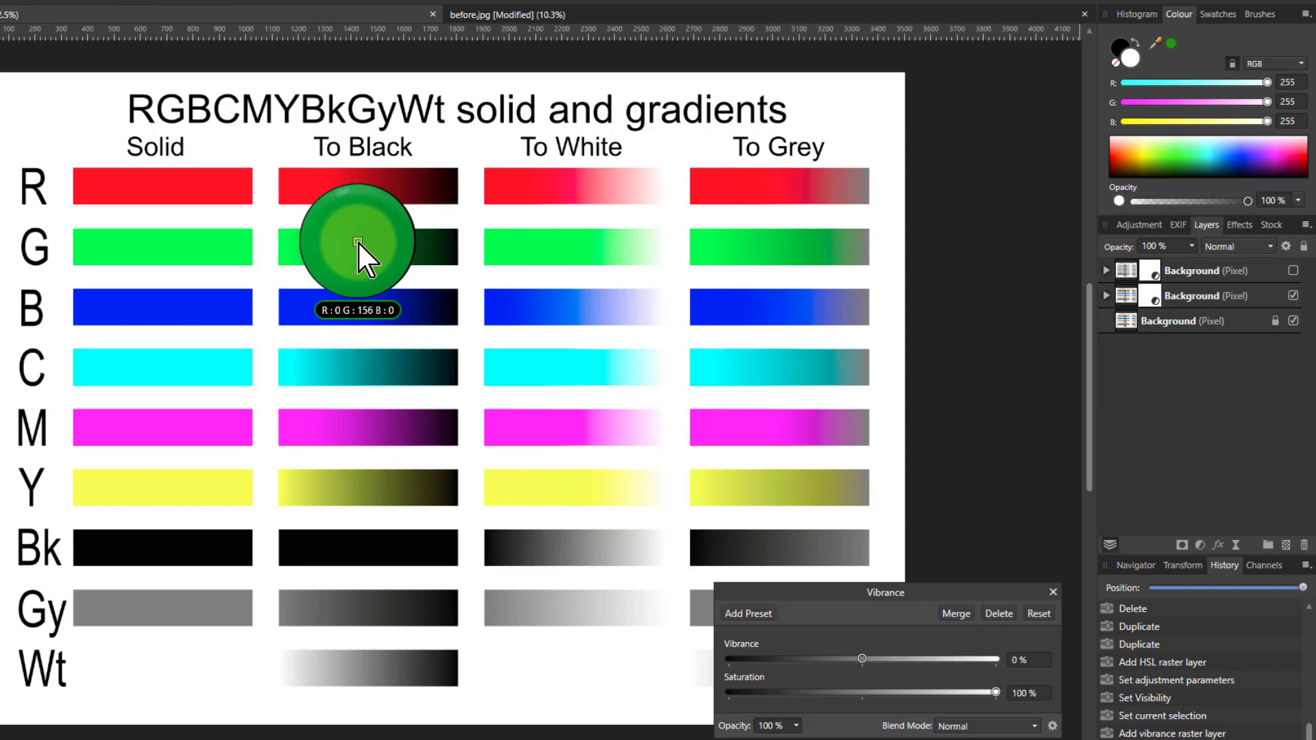
pyautogui.moveTo(359, 244); pyautogui.dragTo(357, 291)
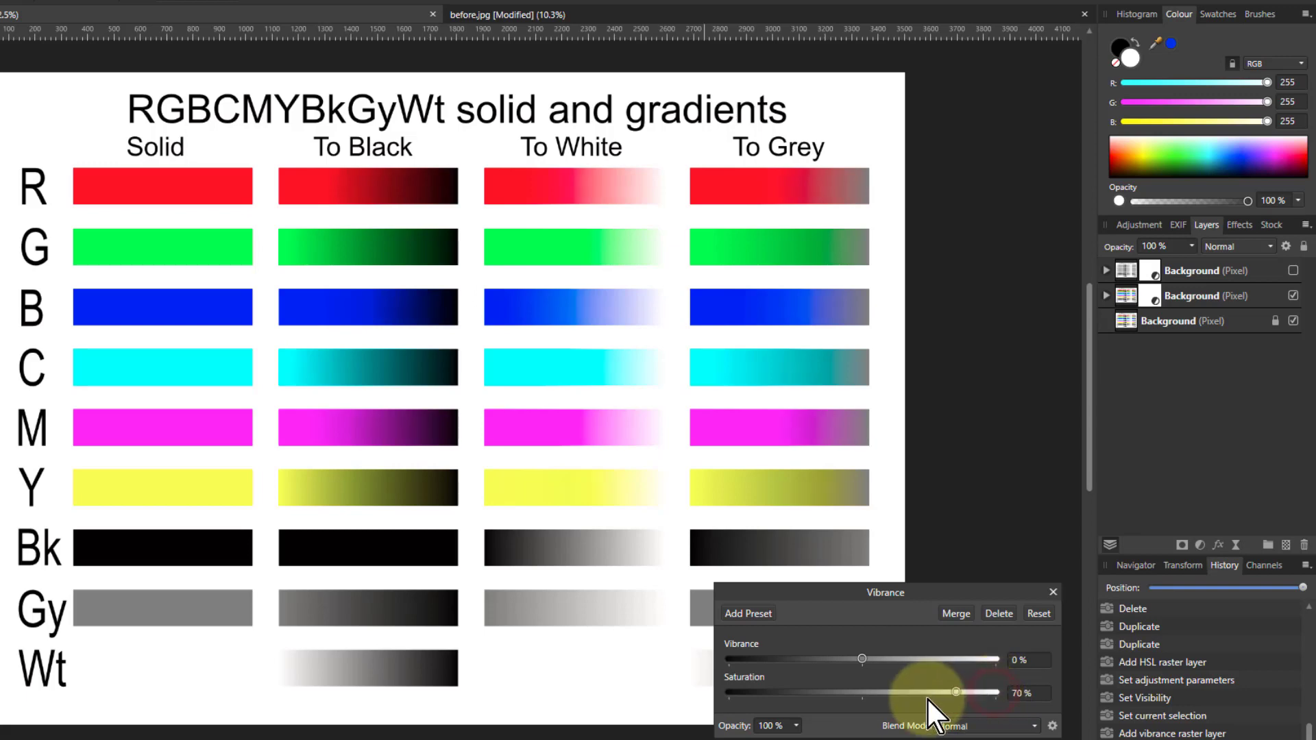
# Step: Drop Vibrance Saturation to -100%, reset it to 0%, then set it to -100% again
pyautogui.moveTo(928, 700); pyautogui.dragTo(675, 720)
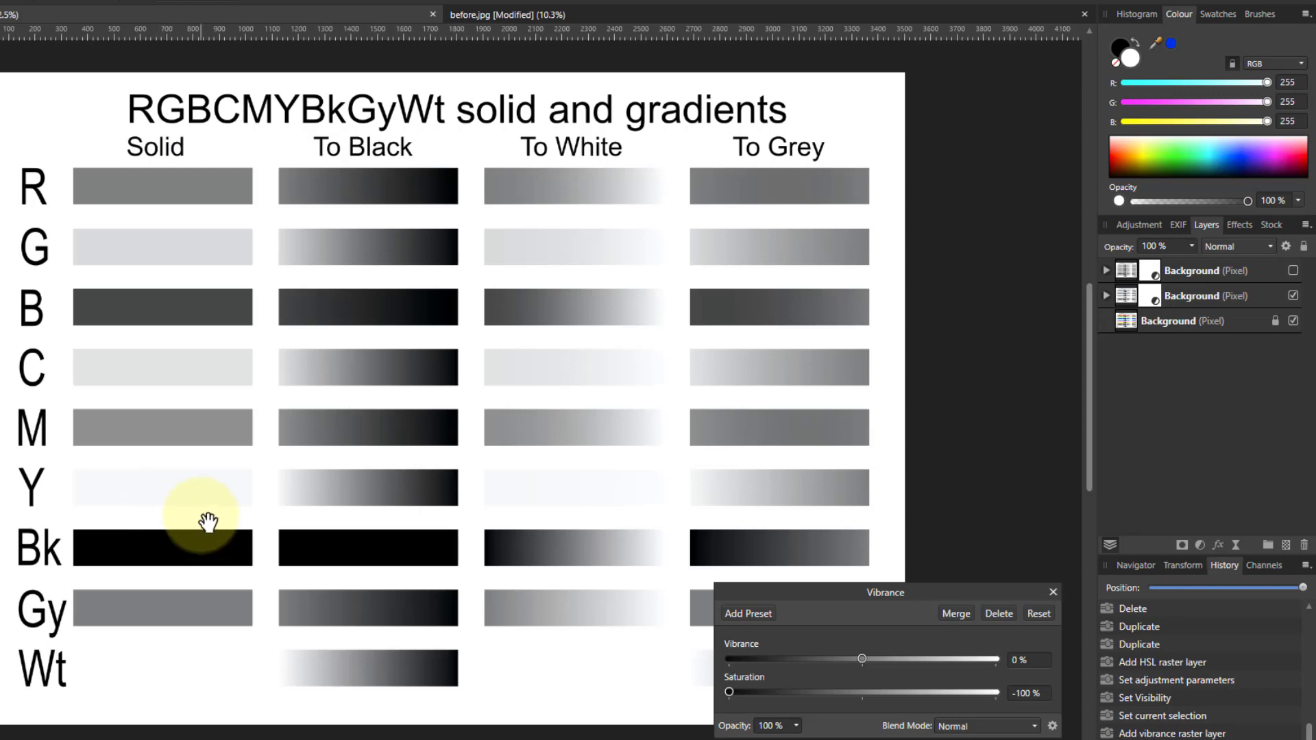
pyautogui.doubleClick(730, 694)
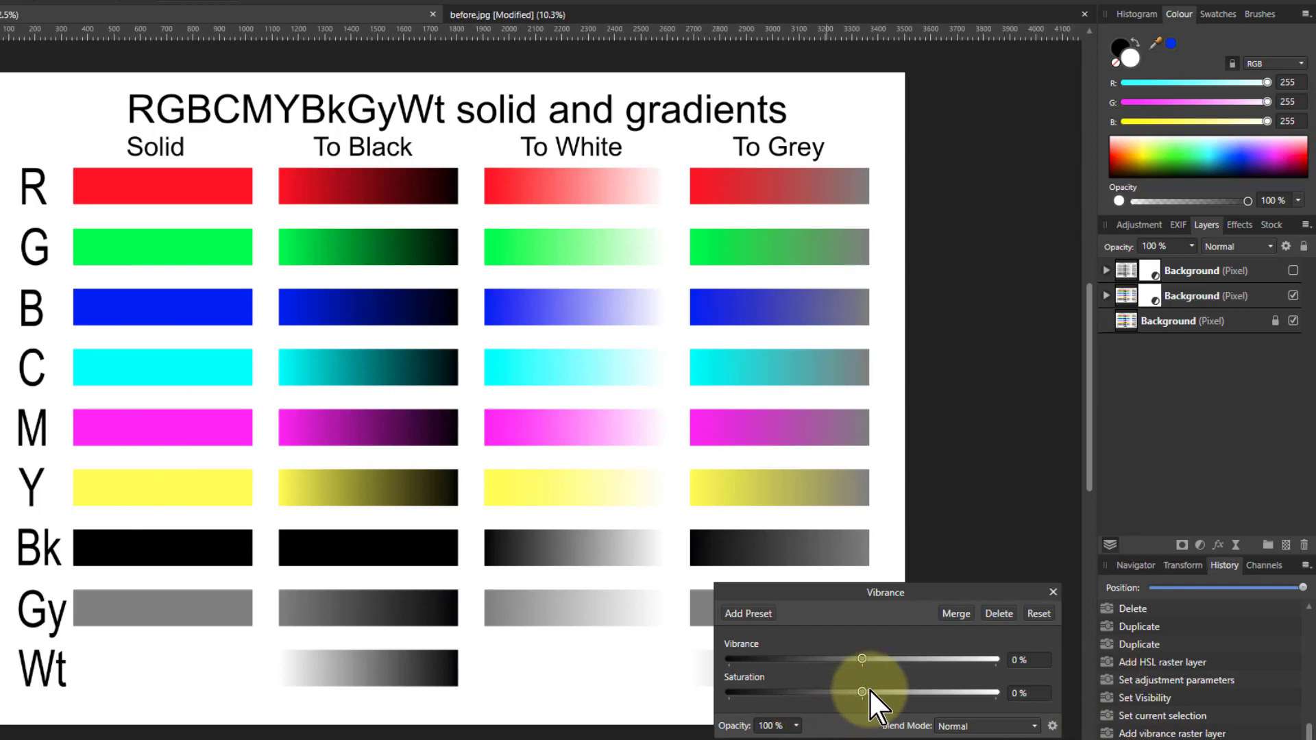
pyautogui.moveTo(861, 692); pyautogui.dragTo(711, 702)
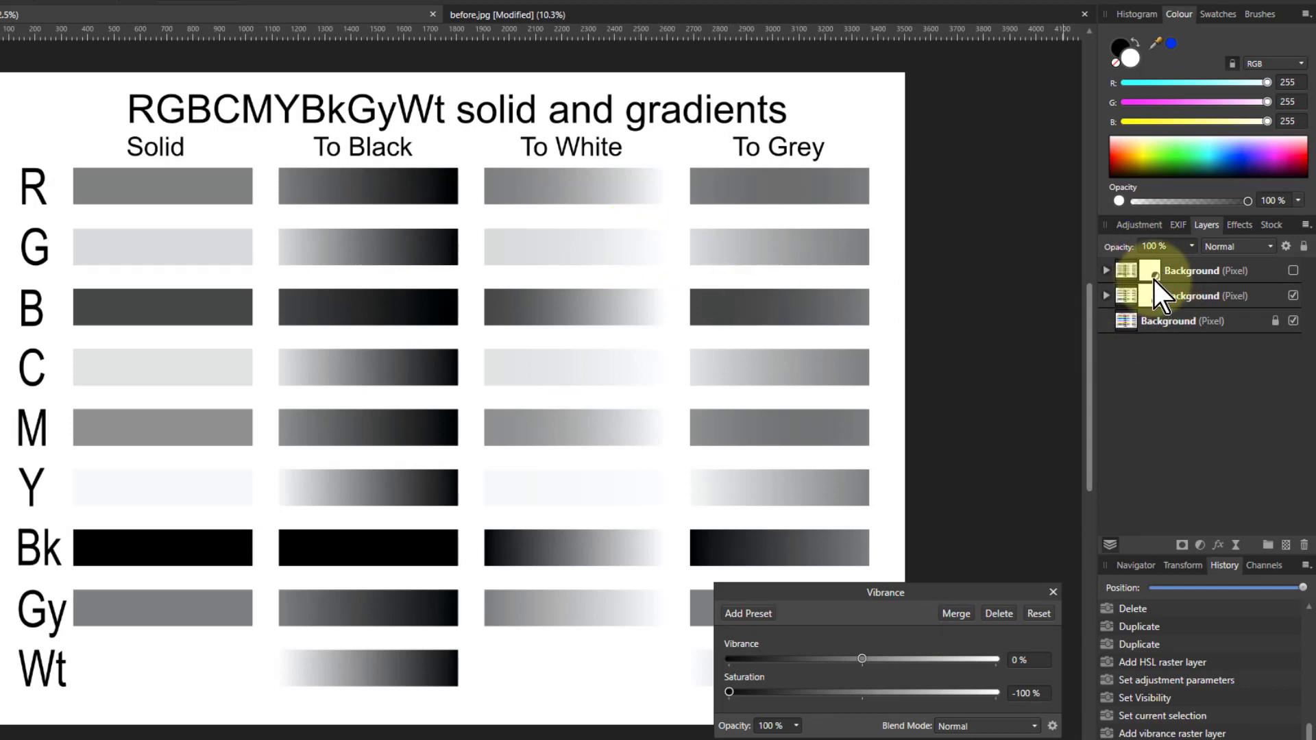
# Step: On the before.jpg photo, make the HSL layer visible and raise its Saturation Shift to 96%
pyautogui.click(718, 14)
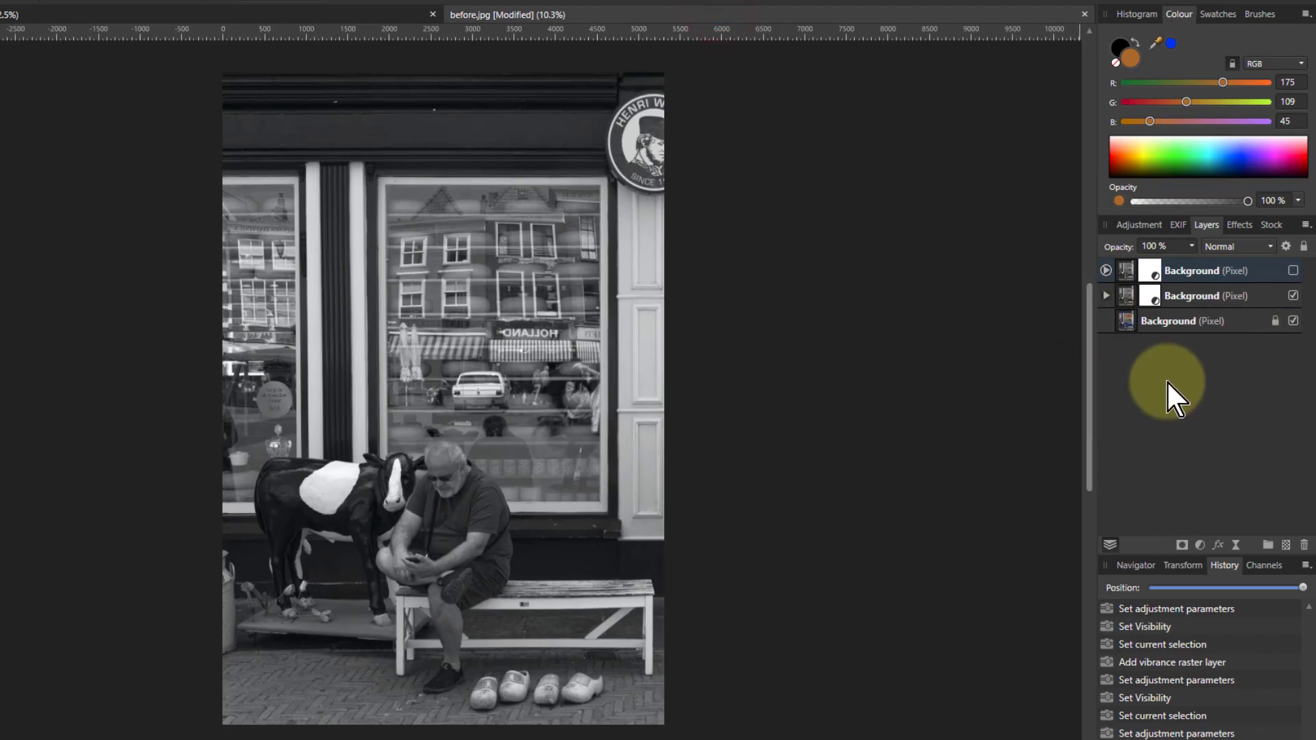
pyautogui.click(1105, 270)
pyautogui.click(1292, 270)
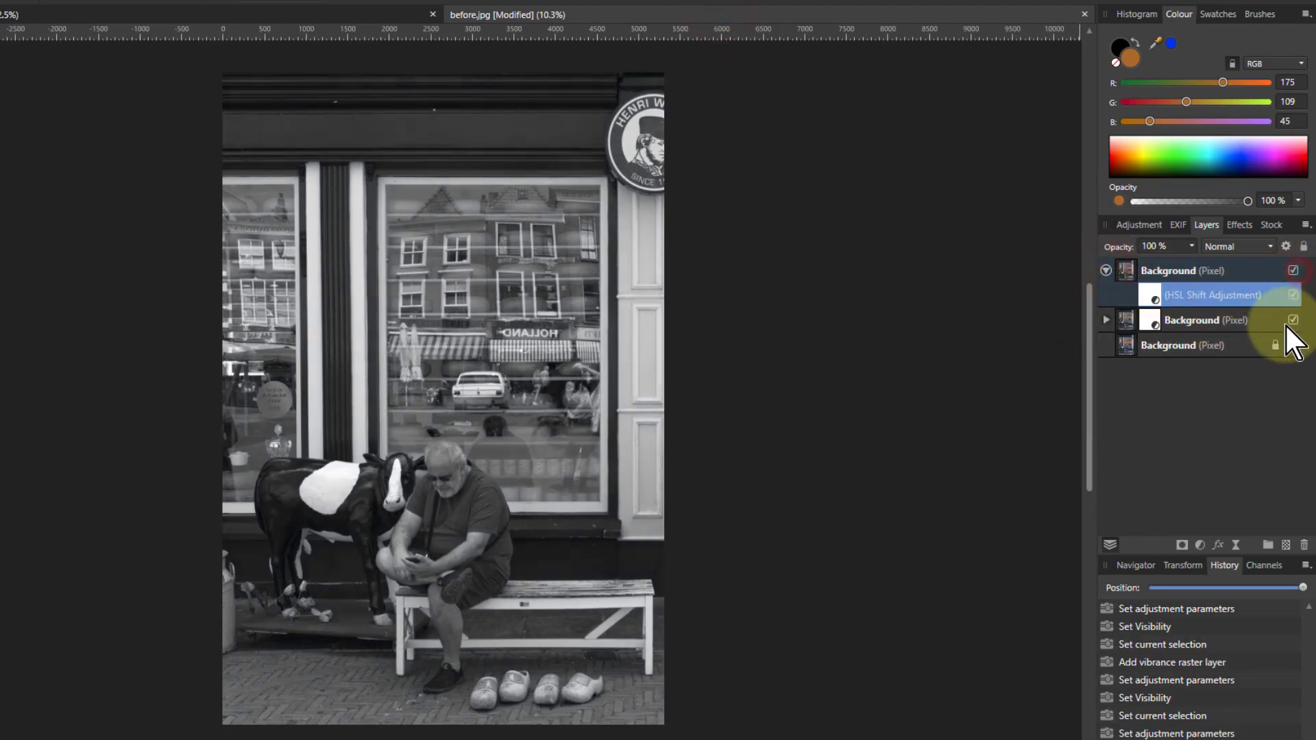
pyautogui.doubleClick(1157, 296)
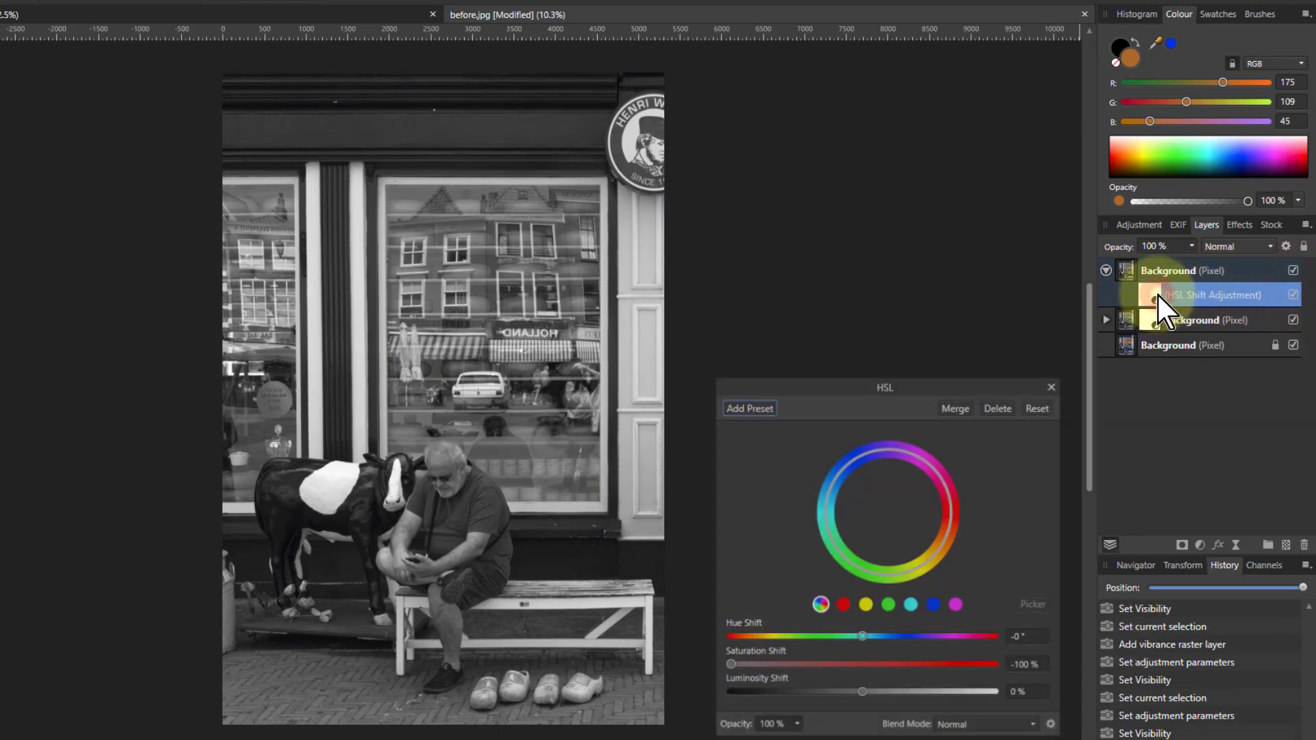
pyautogui.moveTo(733, 668); pyautogui.dragTo(961, 683)
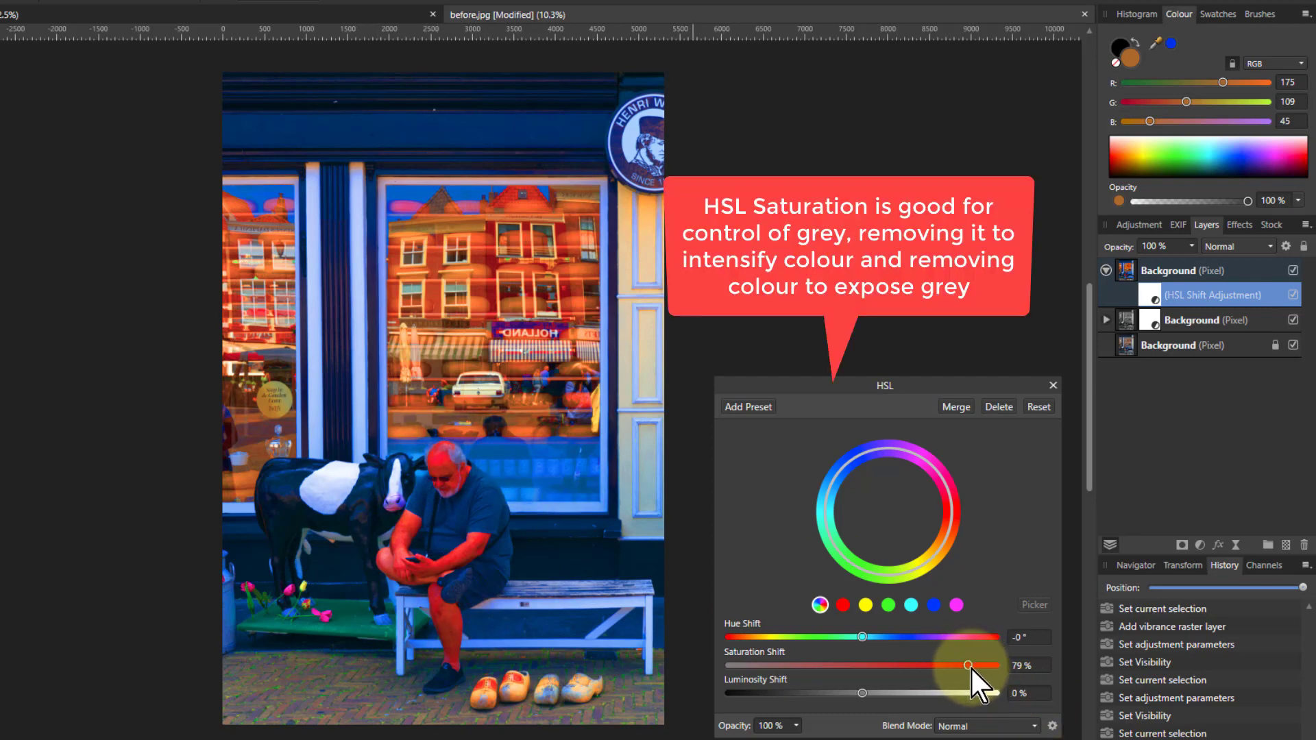
pyautogui.moveTo(970, 671); pyautogui.dragTo(990, 668)
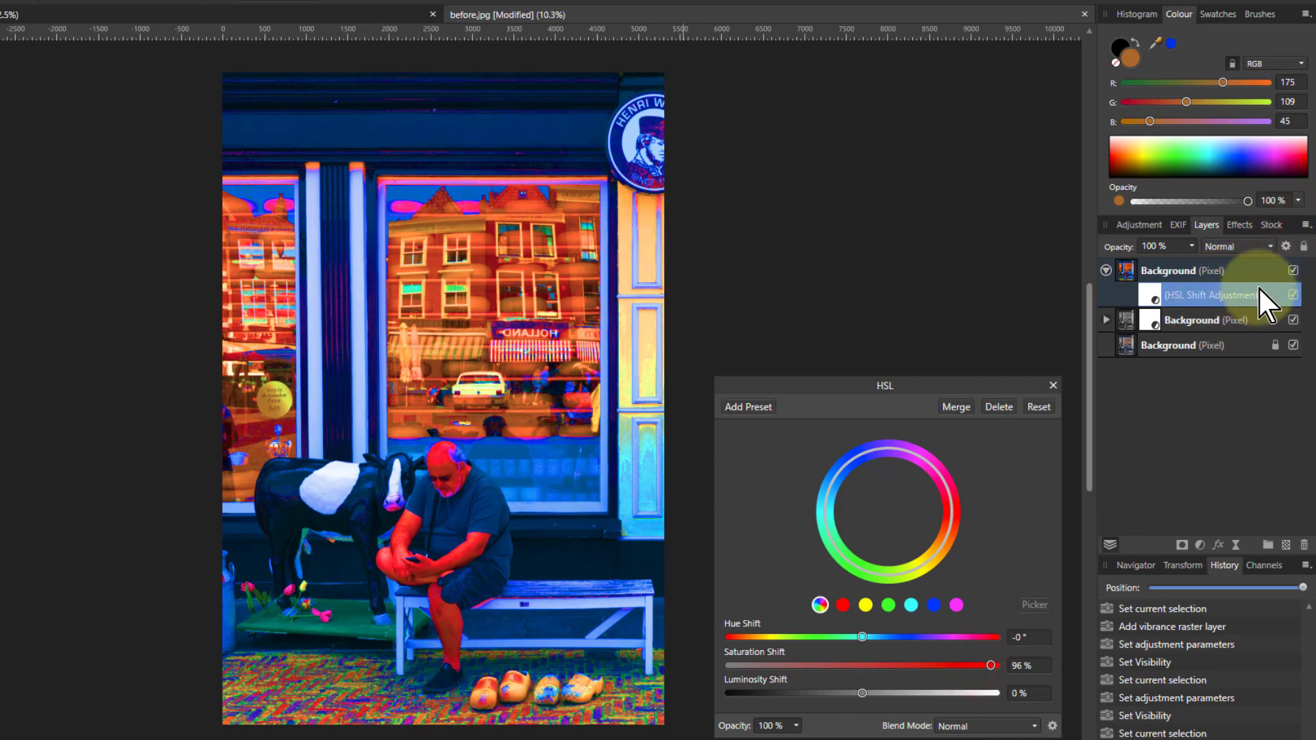
pyautogui.doubleClick(1151, 323)
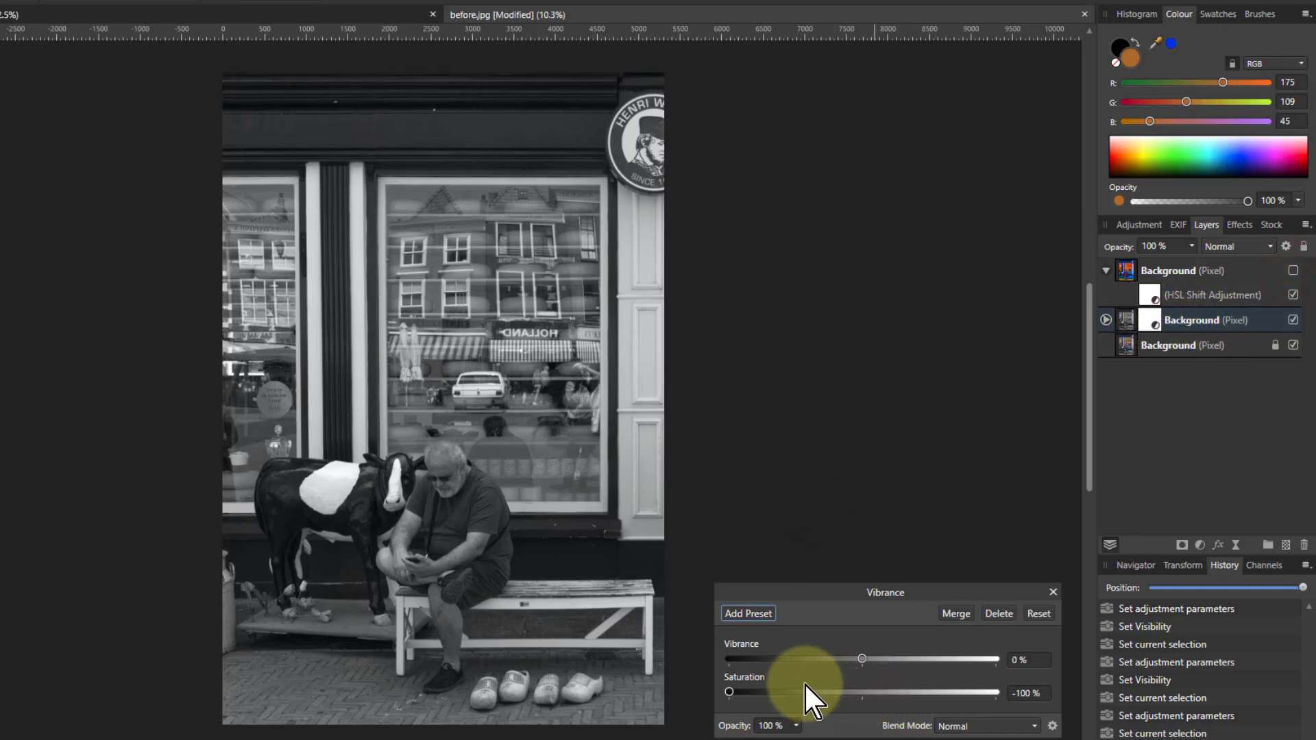
# Step: Raise the photo's Vibrance Saturation from -100% to about 73%, then reset it to 0%
pyautogui.moveTo(732, 693); pyautogui.dragTo(827, 701)
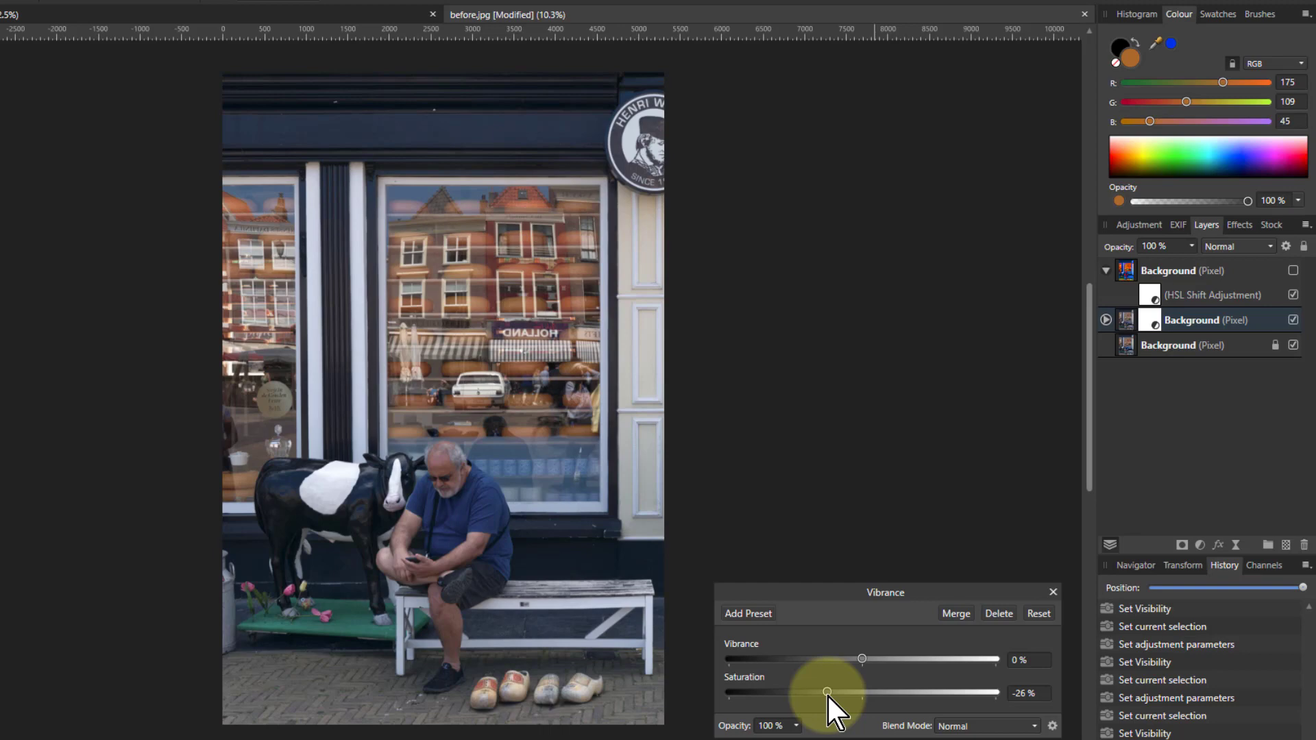
pyautogui.moveTo(826, 694); pyautogui.dragTo(959, 697)
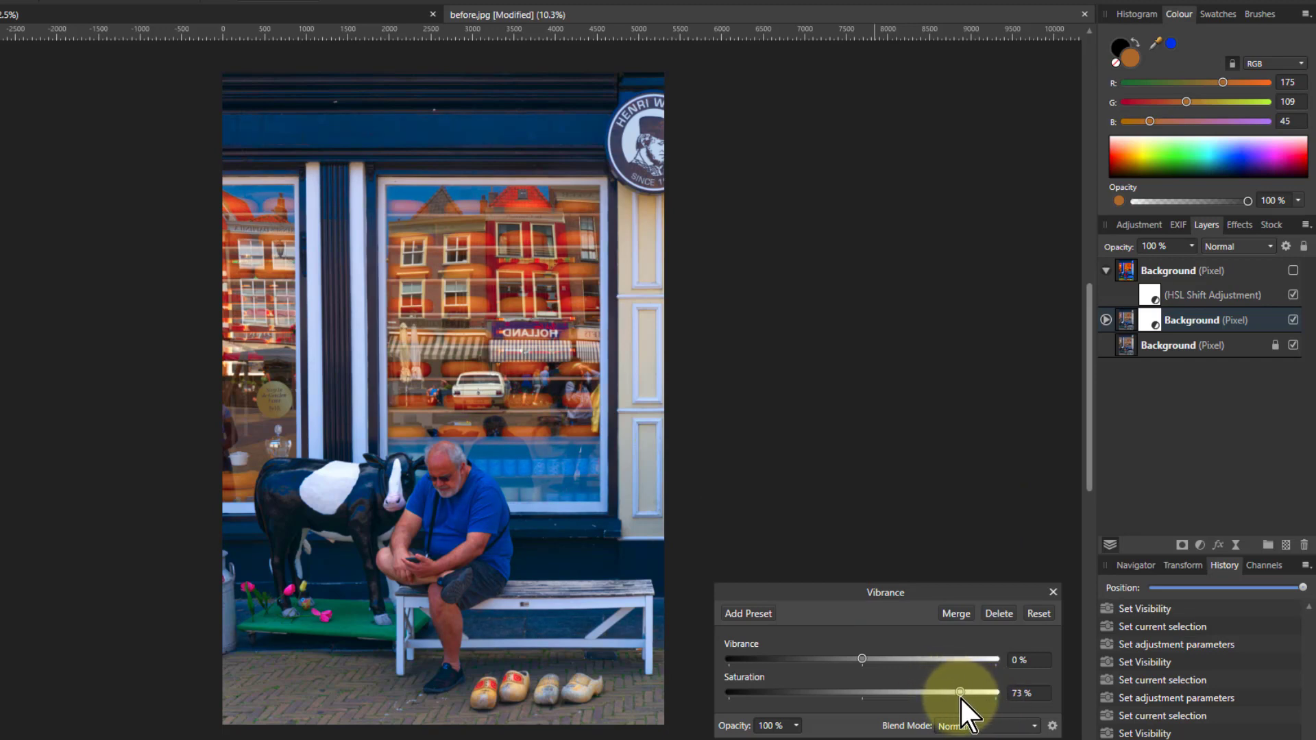
pyautogui.click(862, 693)
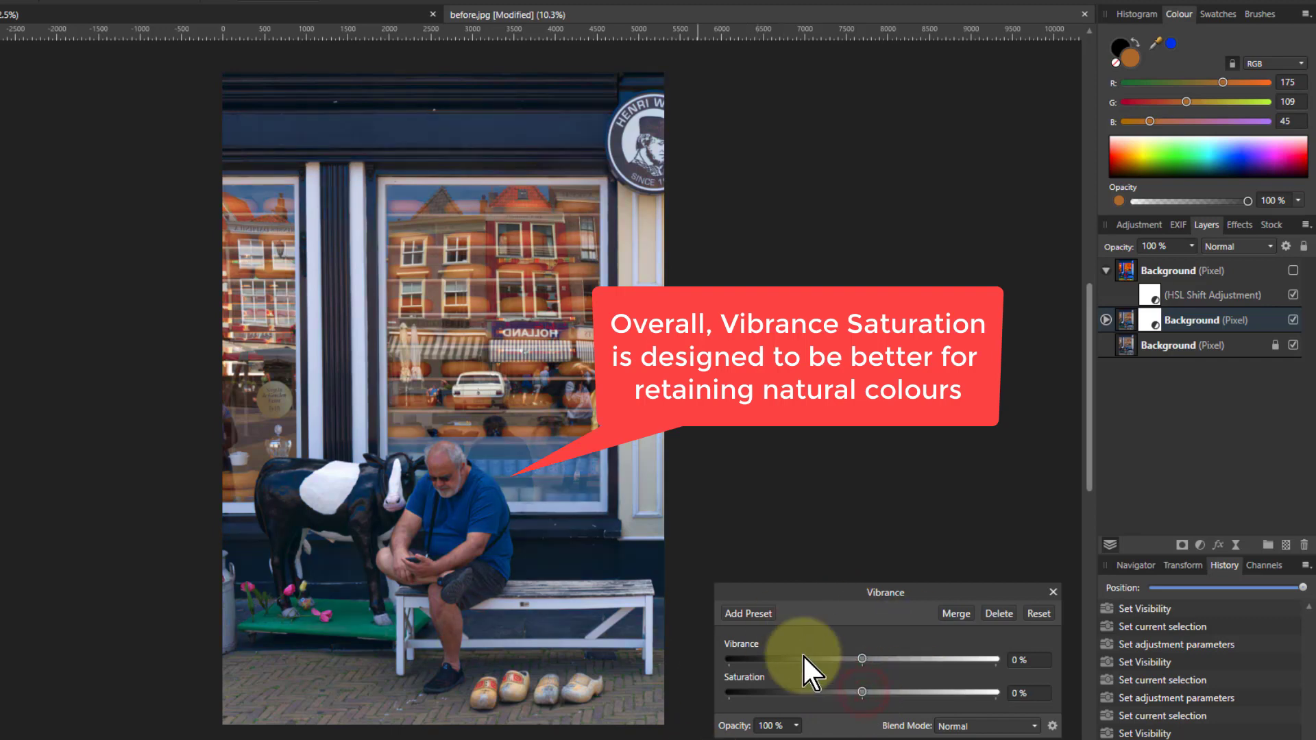